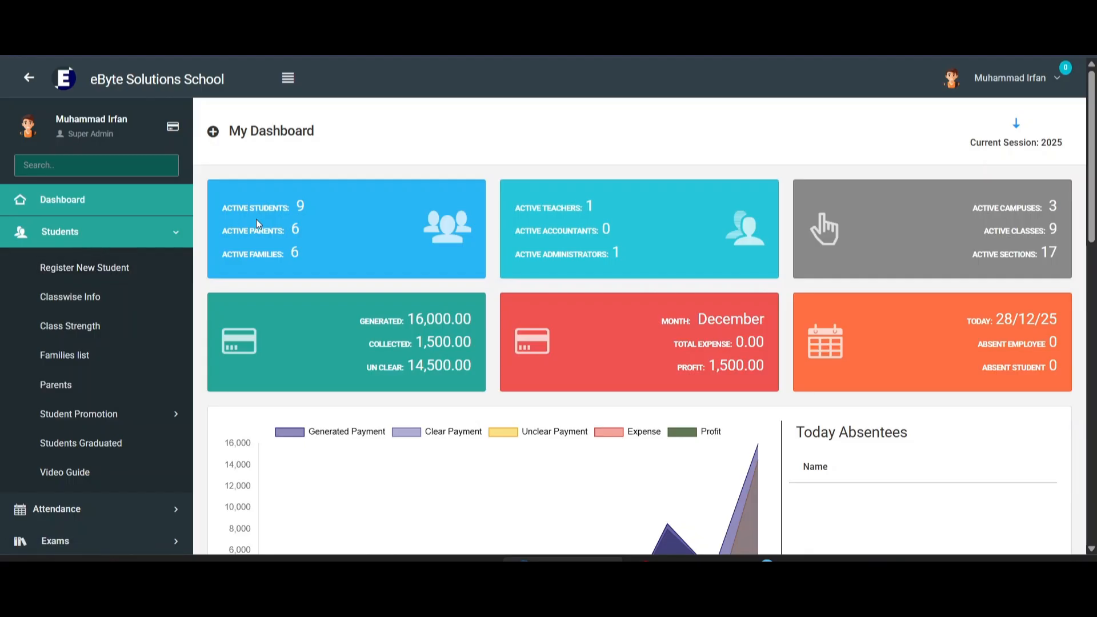
Open the class management page and bring the list of existing classes into view.
scroll(97, 271, "down", 8)
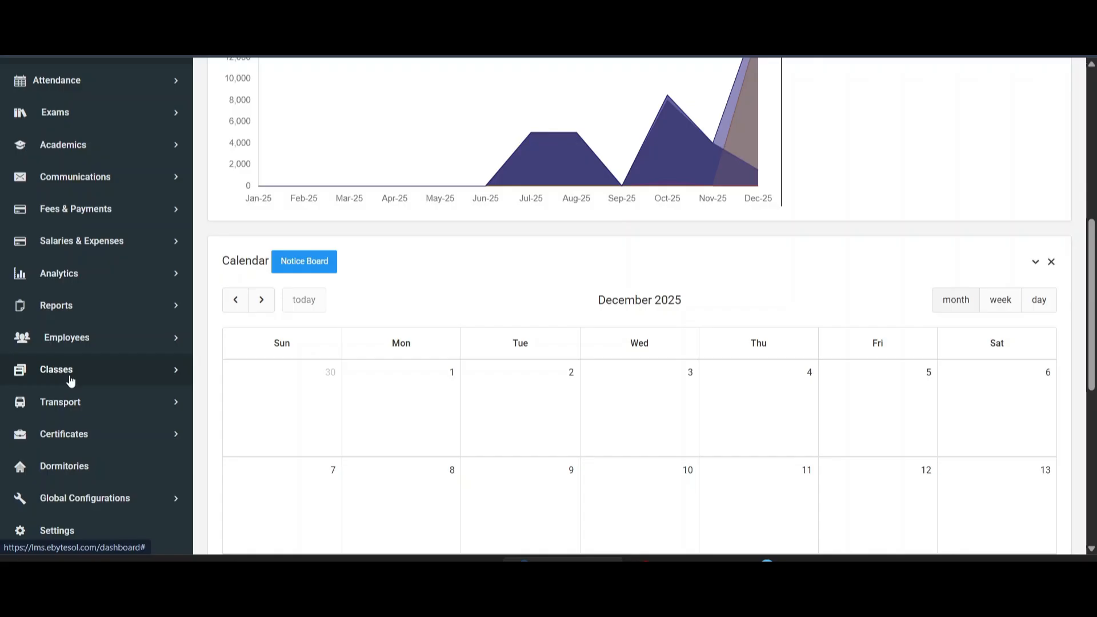
left_click(71, 380)
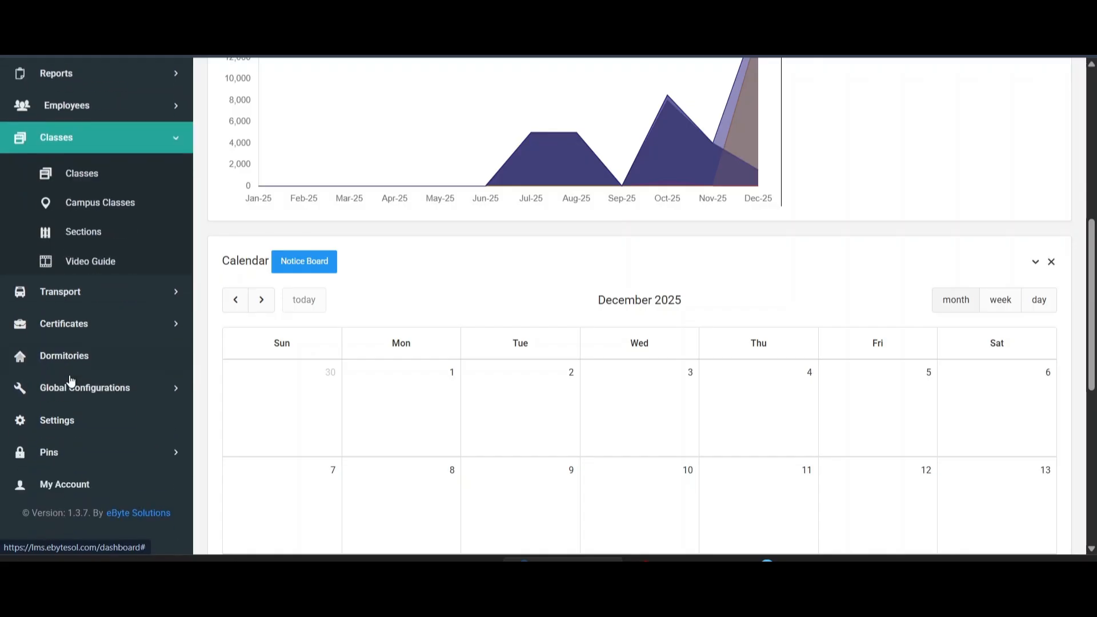
left_click(74, 165)
scroll(536, 274, "down", 3)
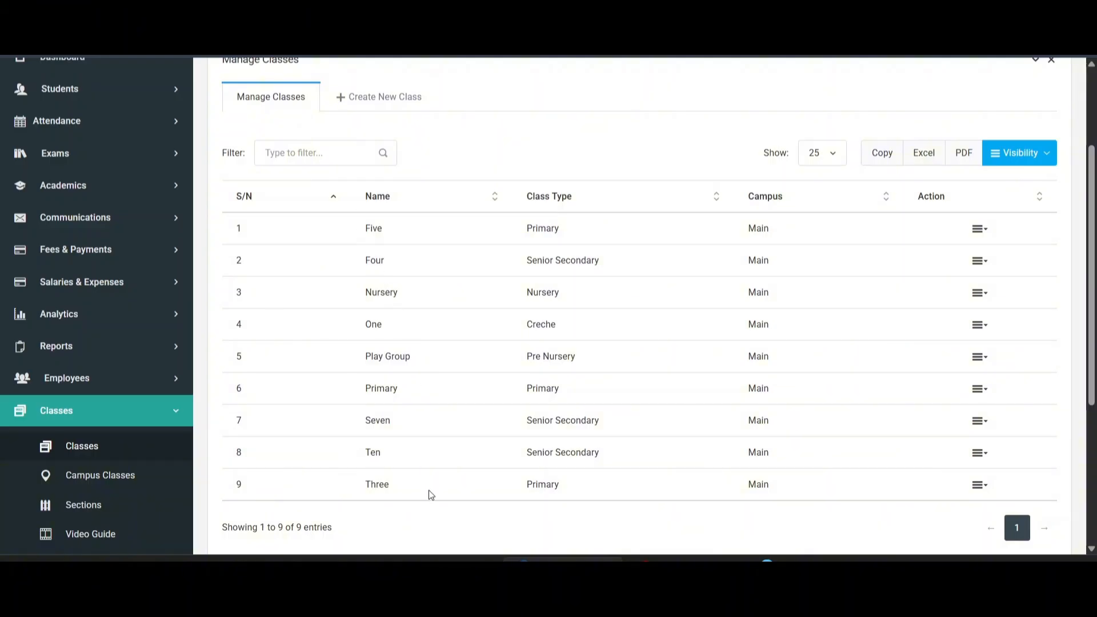
Create a new class named Six with the class type Senior Secondary and submit it.
left_click(391, 97)
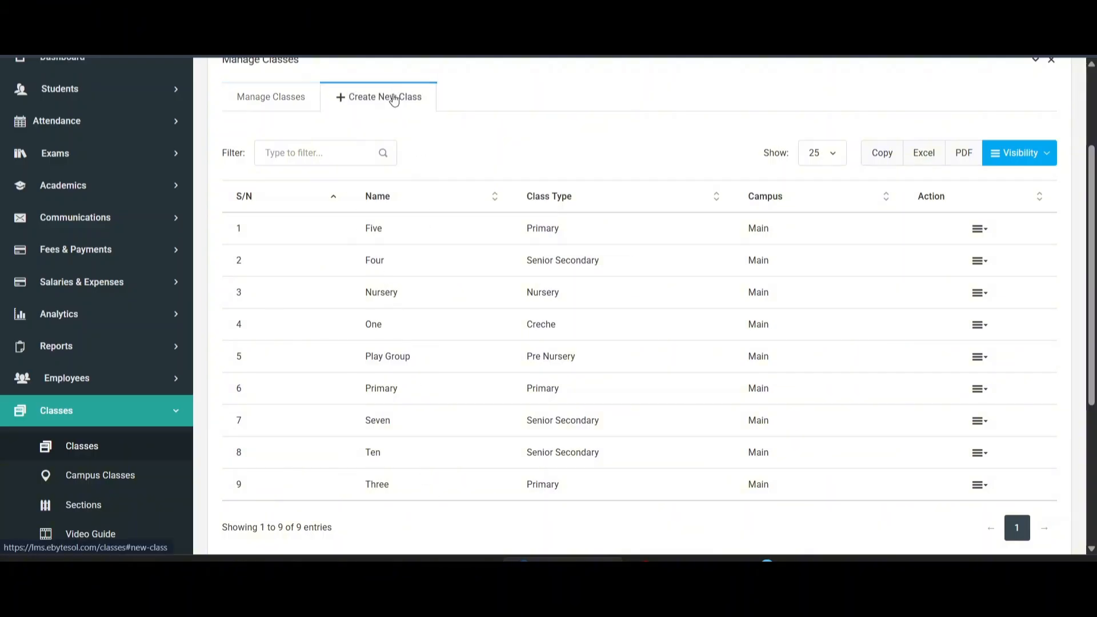
left_click(408, 196)
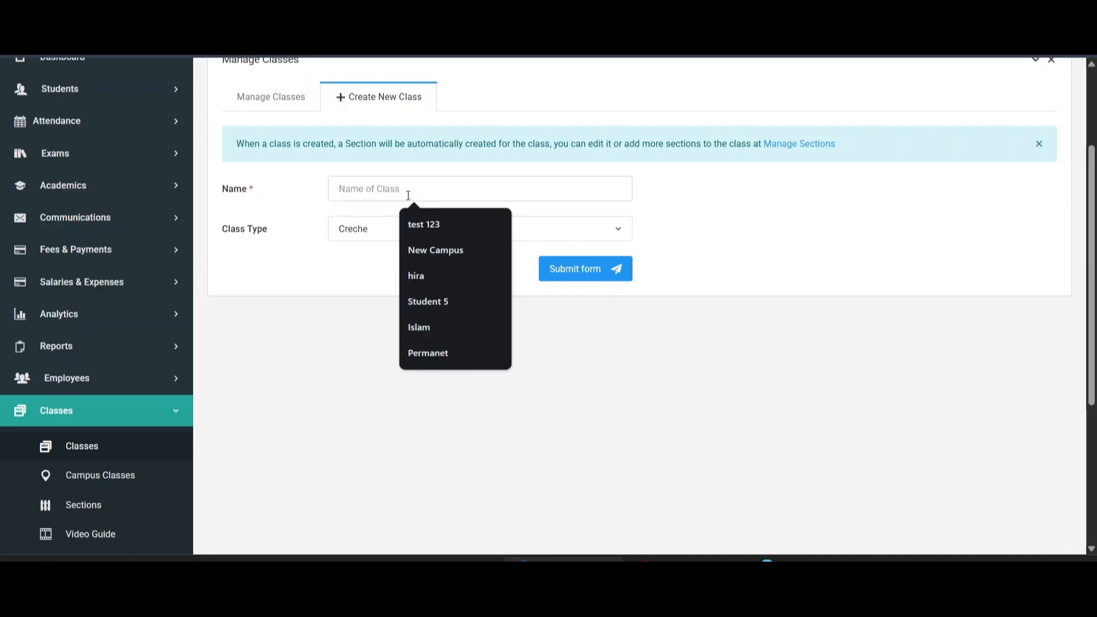
type("Six")
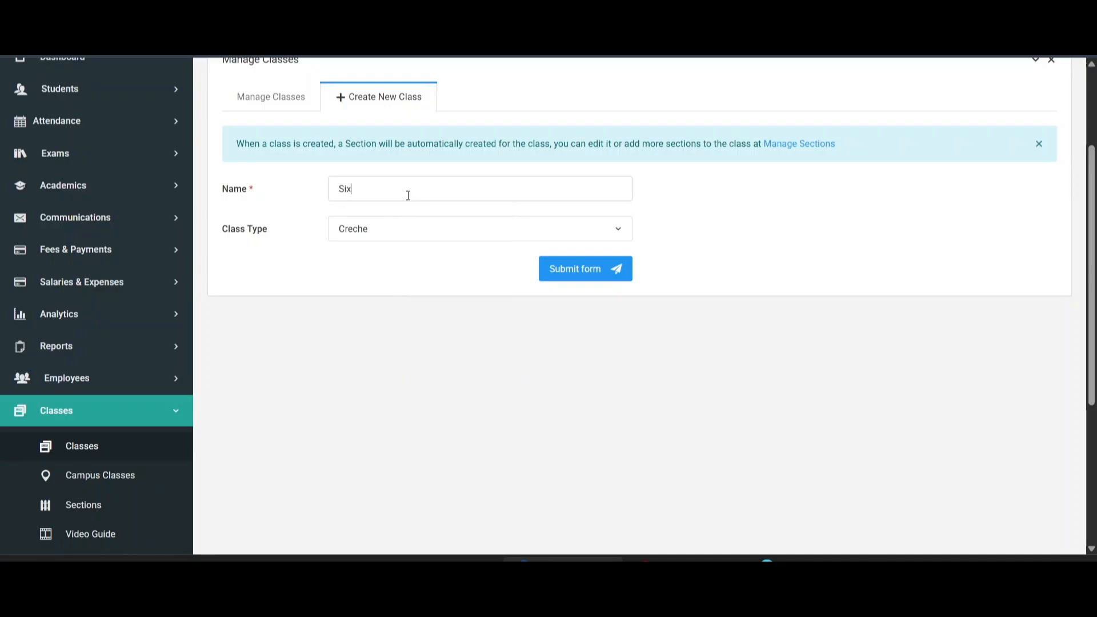
left_click(407, 241)
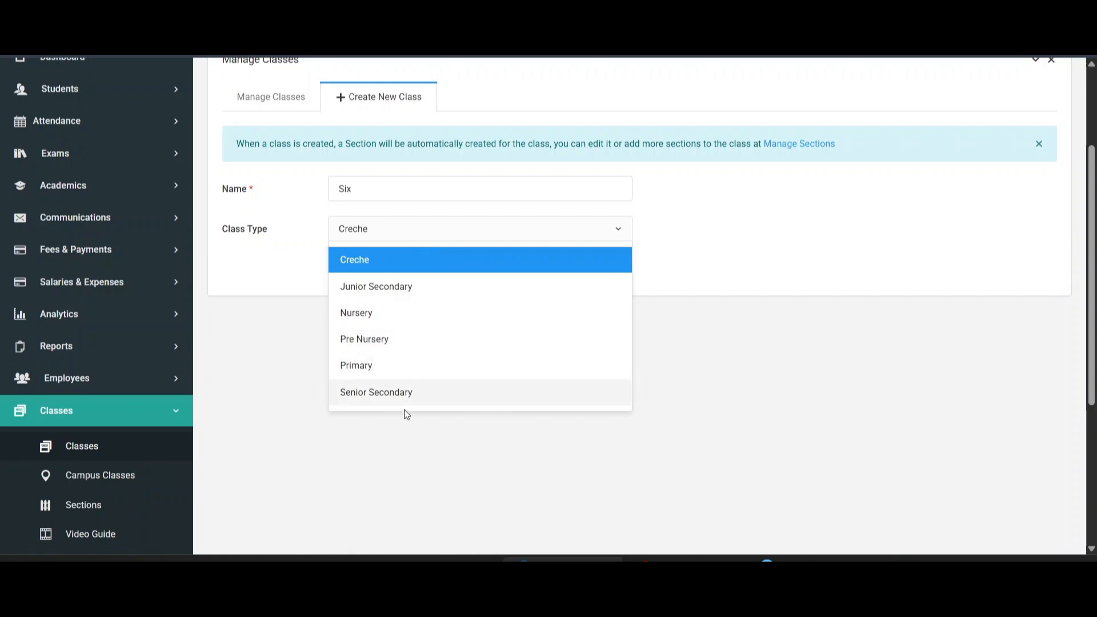
left_click(390, 395)
left_click_drag(217, 242, 281, 241)
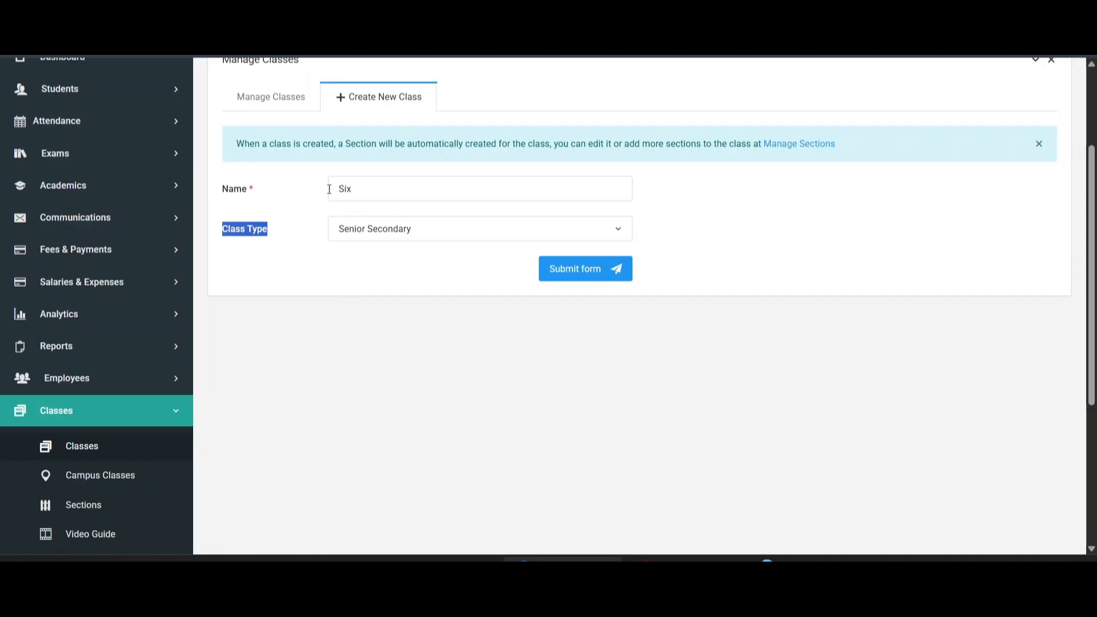
left_click_drag(329, 190, 360, 189)
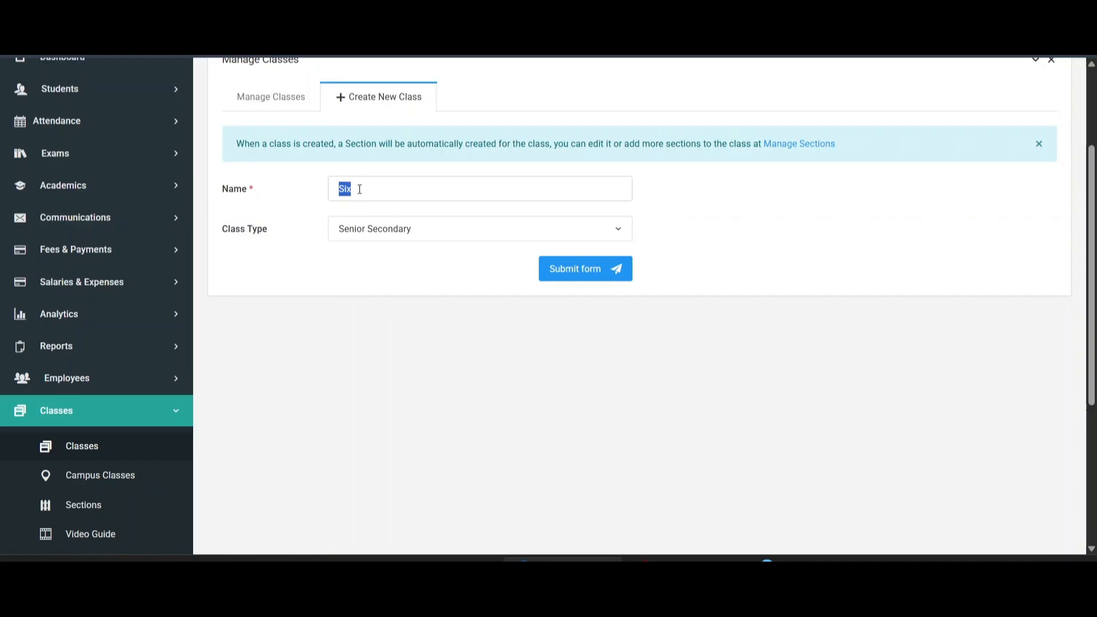
left_click(578, 271)
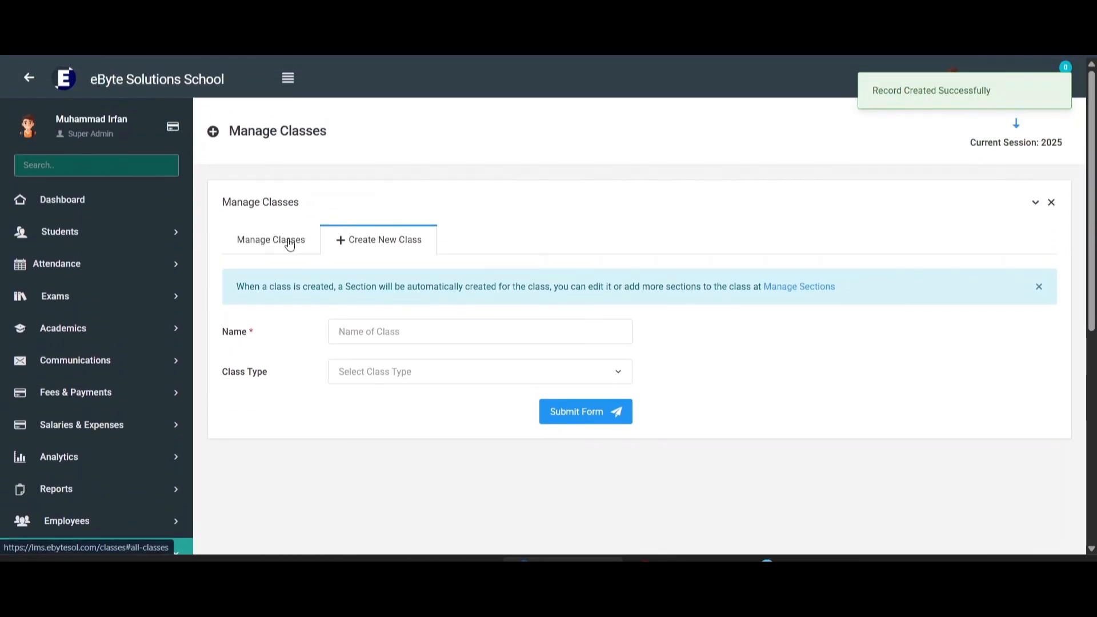
Return to the class list and examine the new class Six: its name, class type, campus and available actions.
left_click(286, 240)
scroll(409, 323, "down", 5)
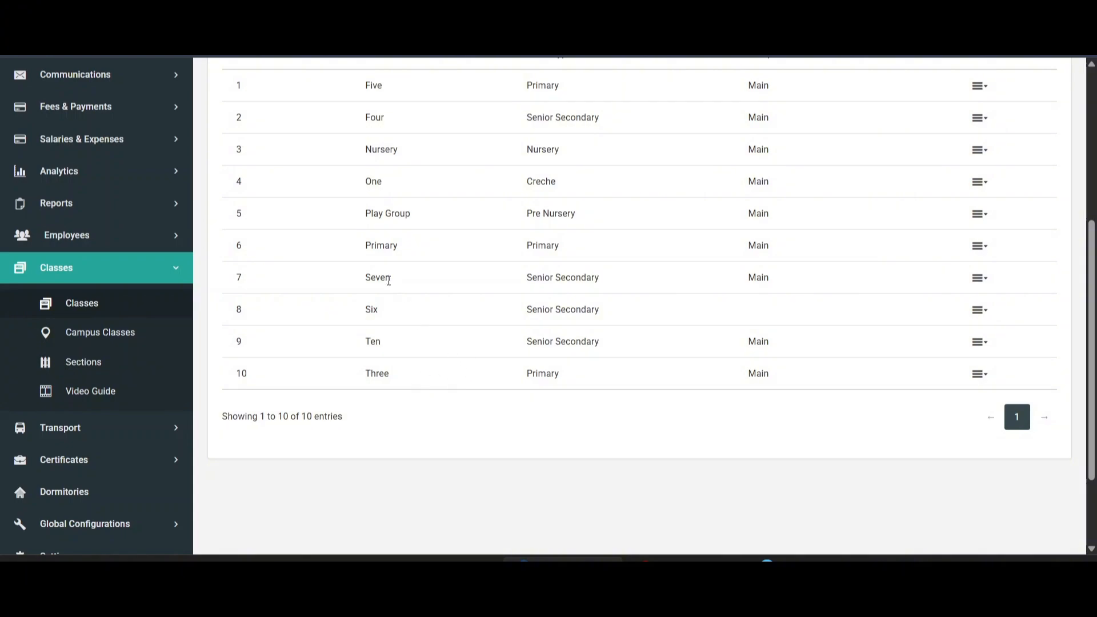
double_click(368, 310)
left_click_drag(516, 313, 650, 316)
left_click(689, 317)
left_click(980, 310)
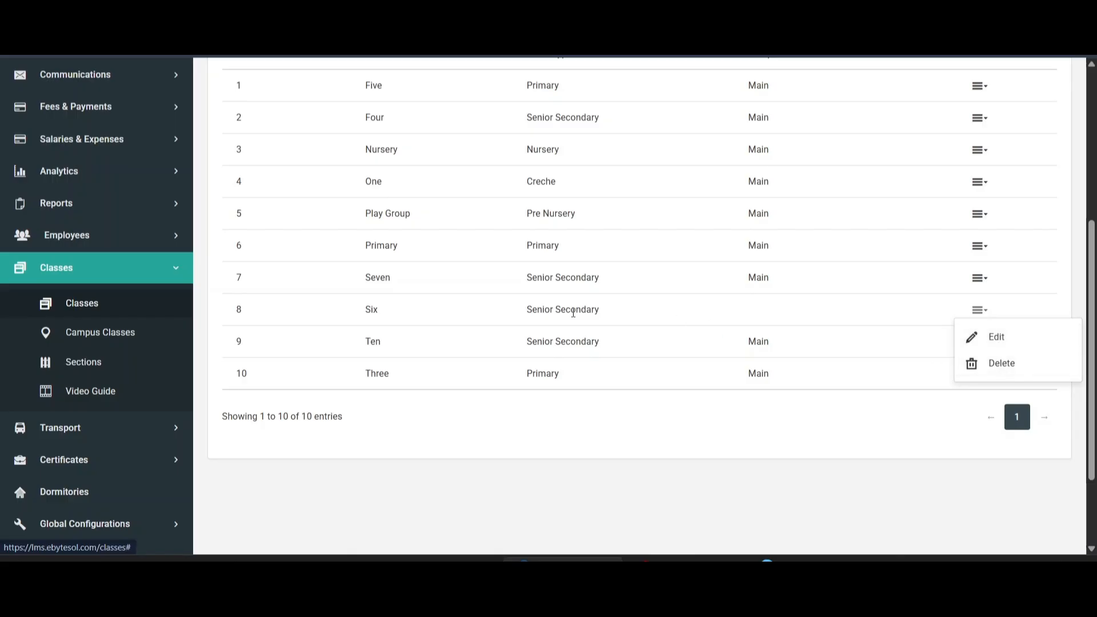
left_click_drag(523, 309, 607, 309)
left_click(670, 309)
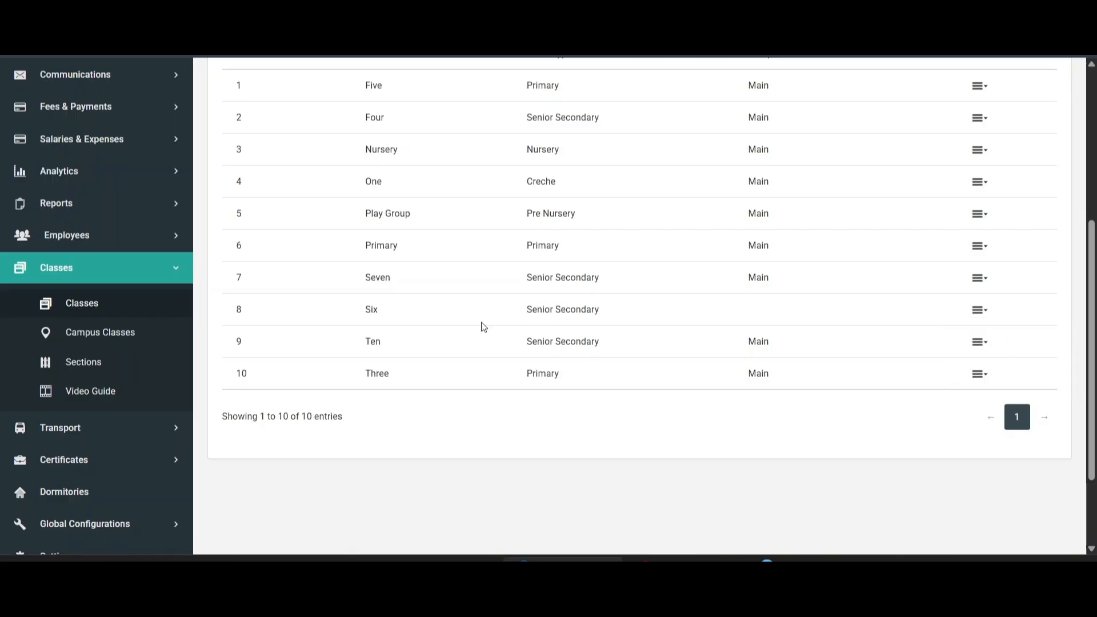
left_click_drag(359, 315, 384, 313)
left_click_drag(560, 310, 606, 310)
left_click(749, 310)
left_click_drag(358, 310, 445, 312)
left_click(807, 309)
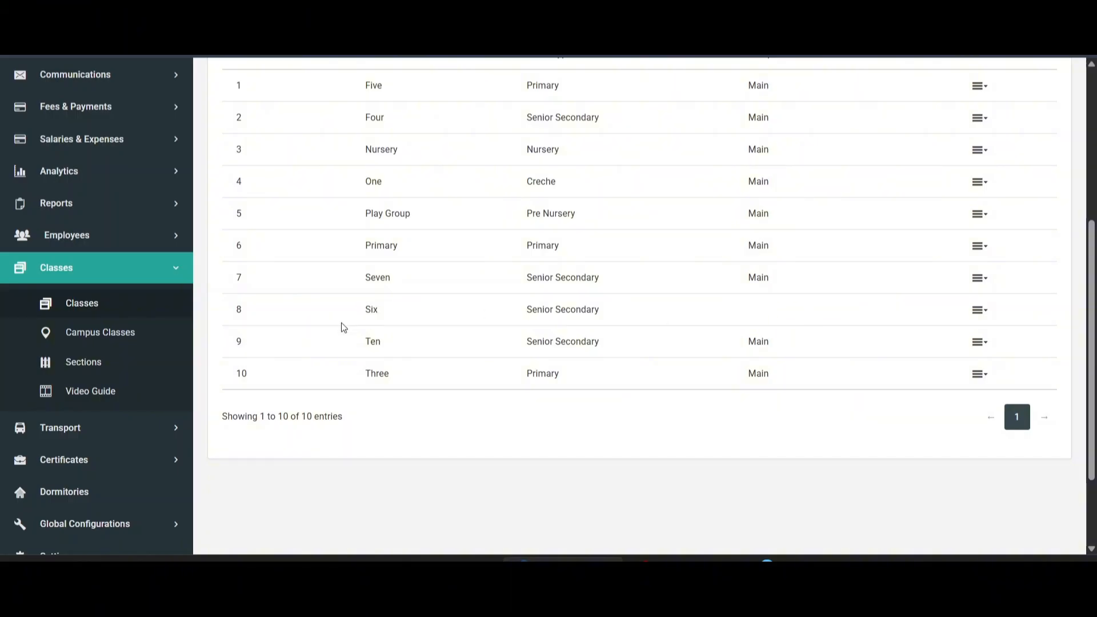
Assign class Six to the Main campus in the campus classes and submit the change.
left_click(108, 337)
scroll(672, 375, "down", 5)
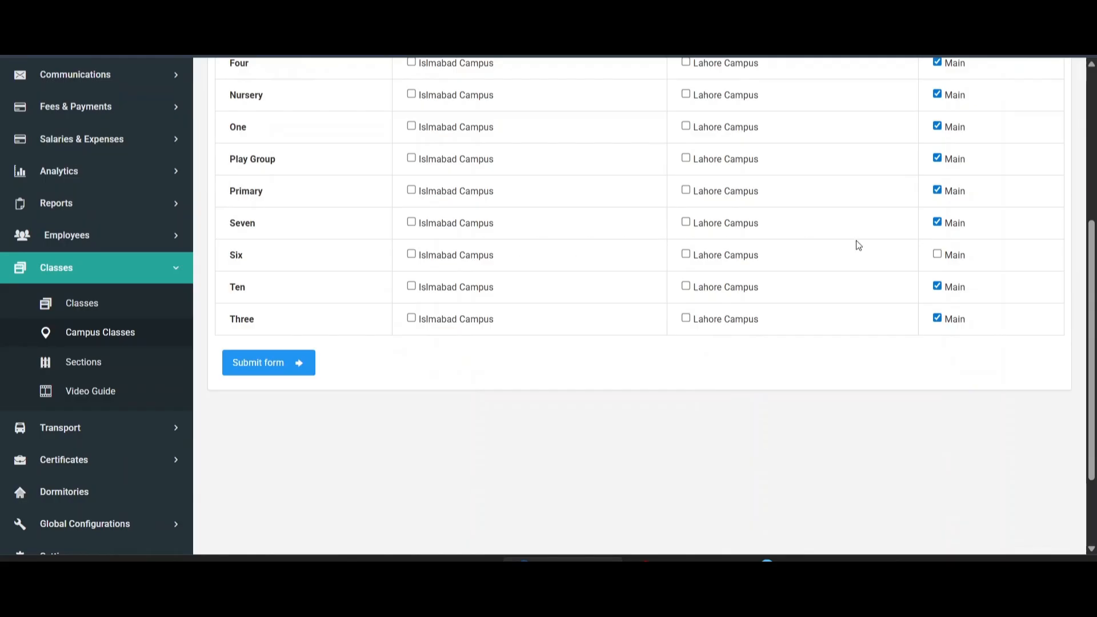
left_click(936, 255)
left_click_drag(229, 255, 260, 255)
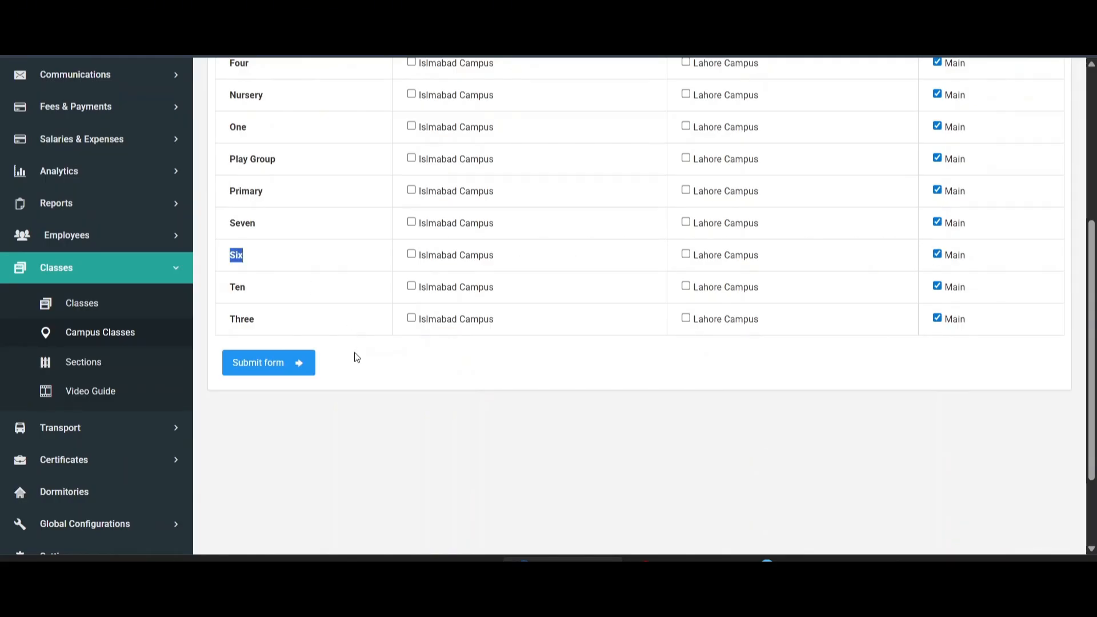
left_click(283, 366)
scroll(264, 360, "down", 4)
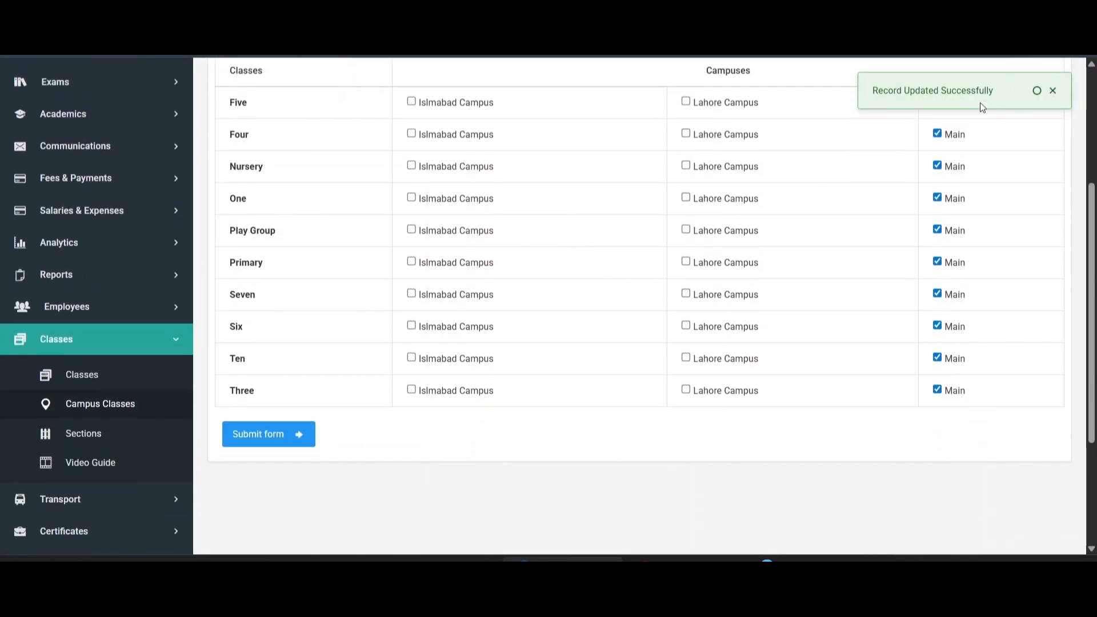
Reopen the class list and check the class type and campus of class Six.
left_click(78, 378)
scroll(661, 395, "down", 4)
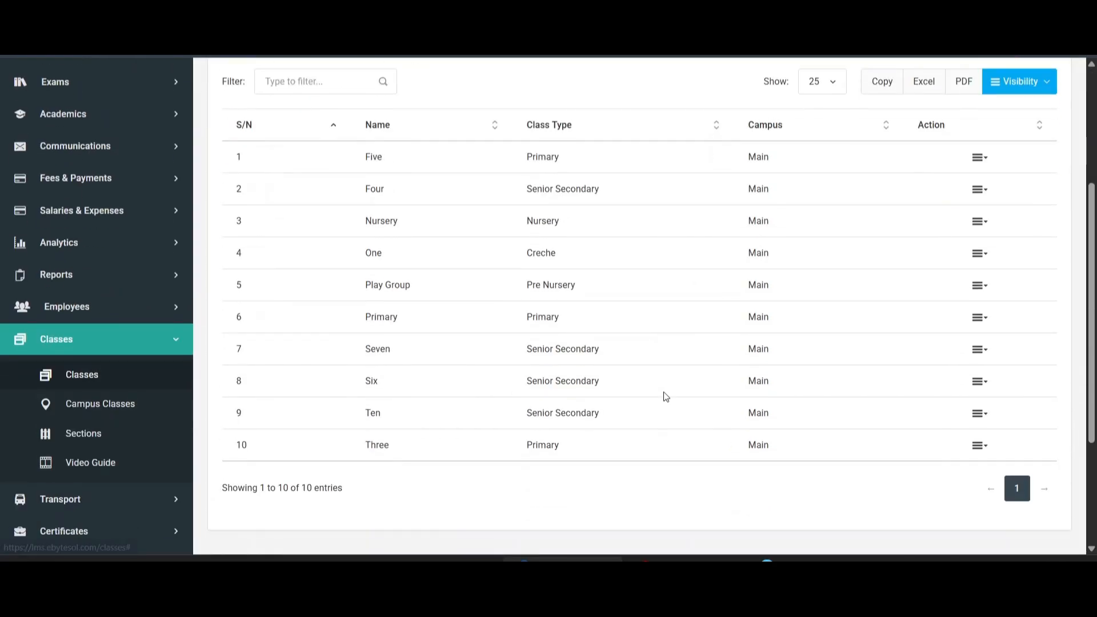
left_click_drag(367, 383, 802, 388)
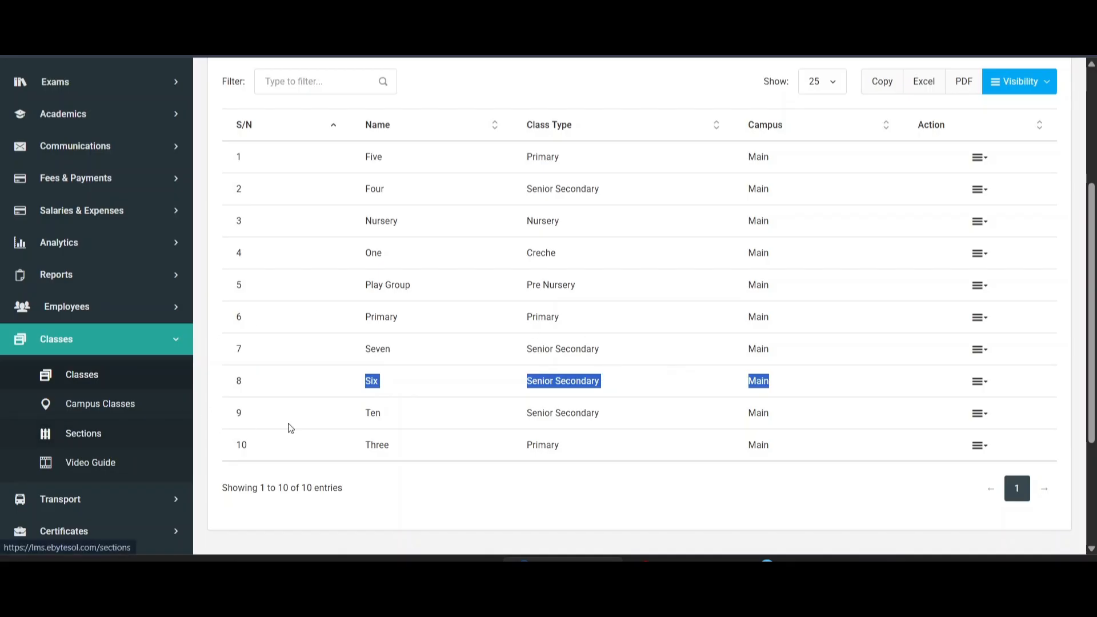
left_click_drag(364, 388, 437, 389)
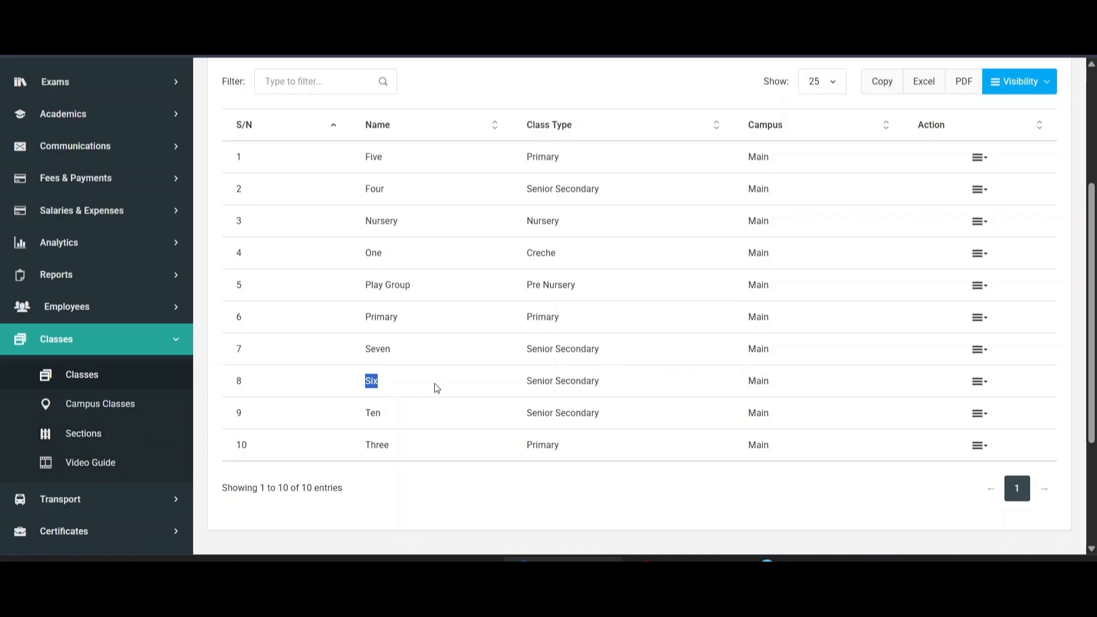
Open the class sections page and review the new section form's fields and class choices.
left_click(84, 435)
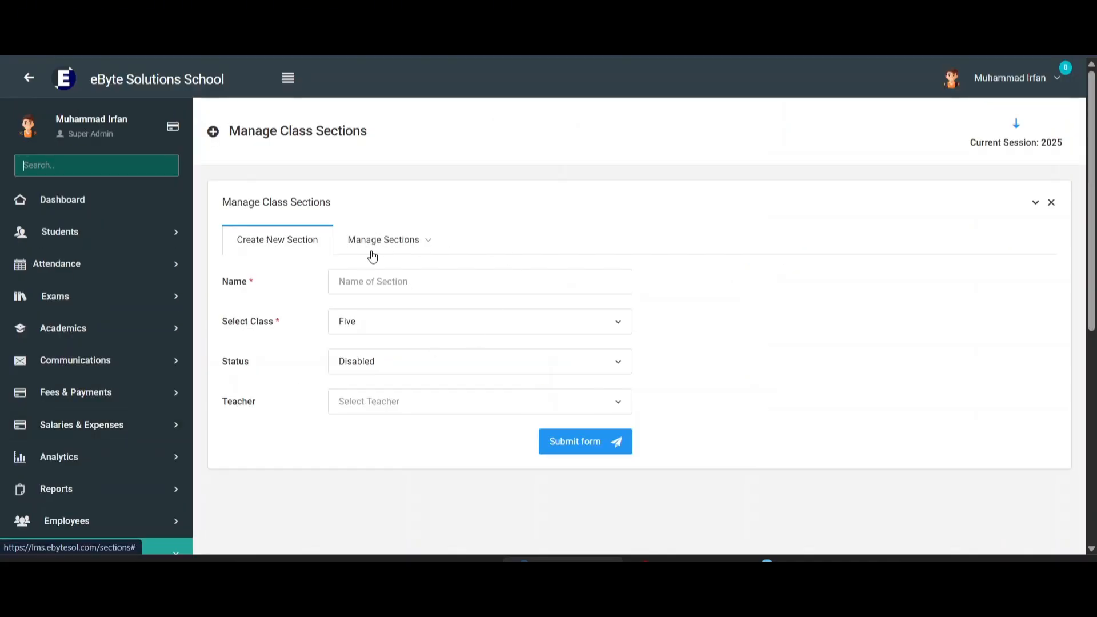
left_click_drag(220, 282, 269, 431)
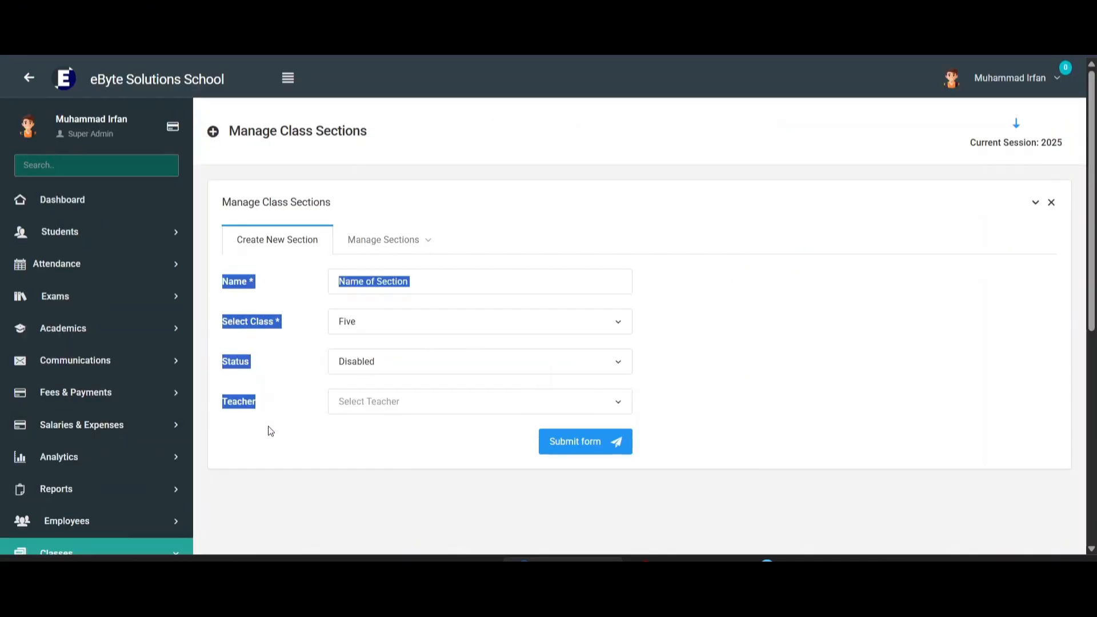
left_click(369, 328)
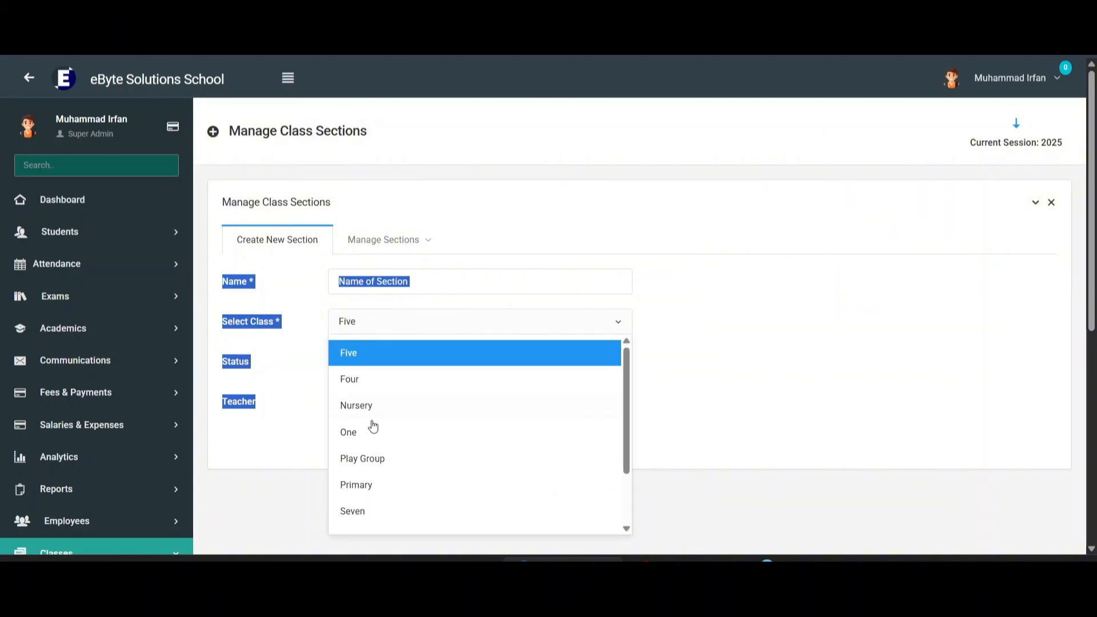
scroll(375, 479, "down", 1)
scroll(374, 479, "down", 1)
left_click(673, 417)
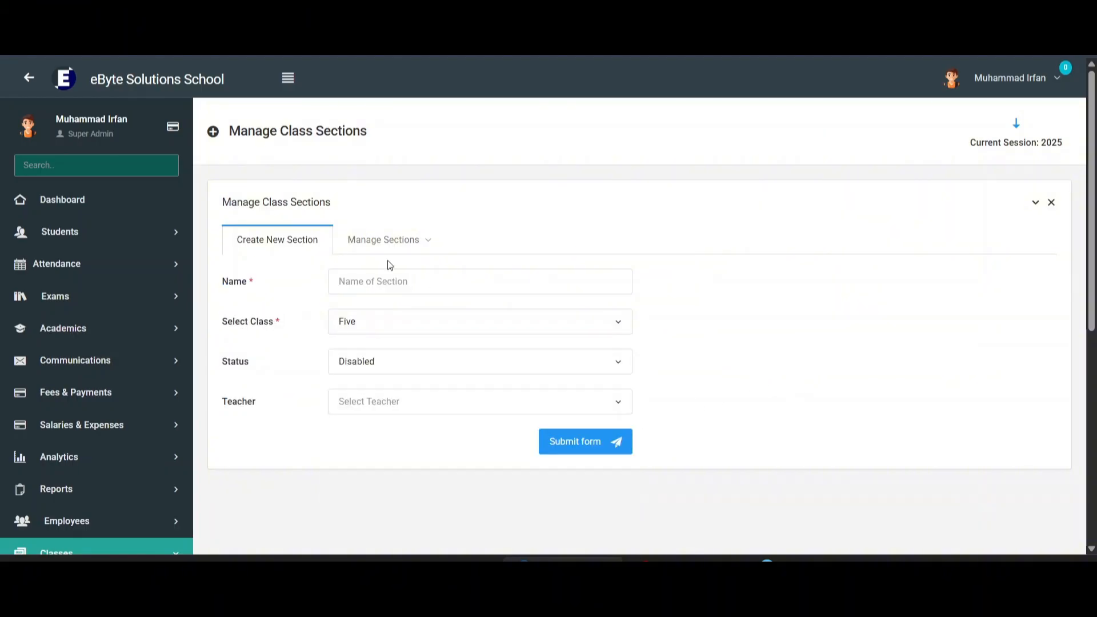
Show the sections of class Six and examine the section's name, class and teacher.
left_click(369, 243)
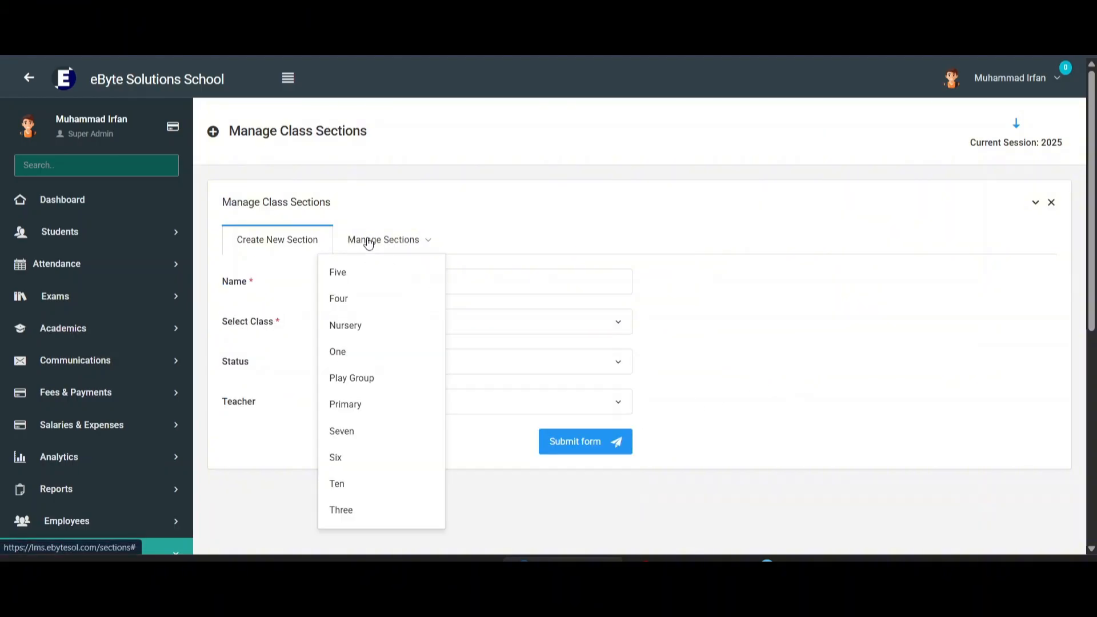
left_click(355, 459)
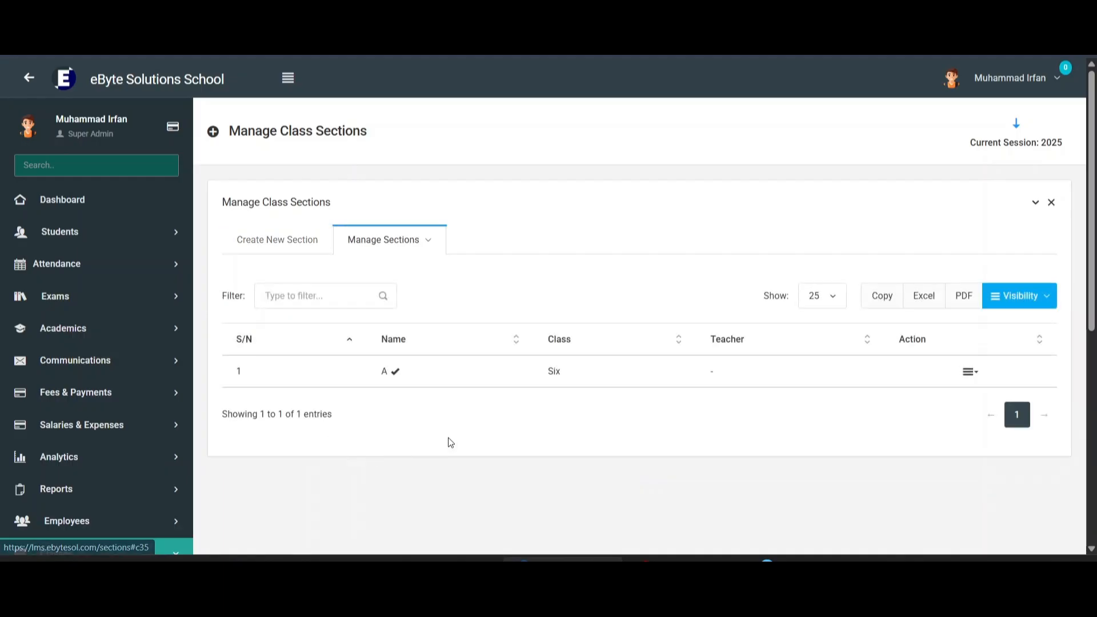
left_click_drag(377, 379, 398, 378)
left_click(384, 373)
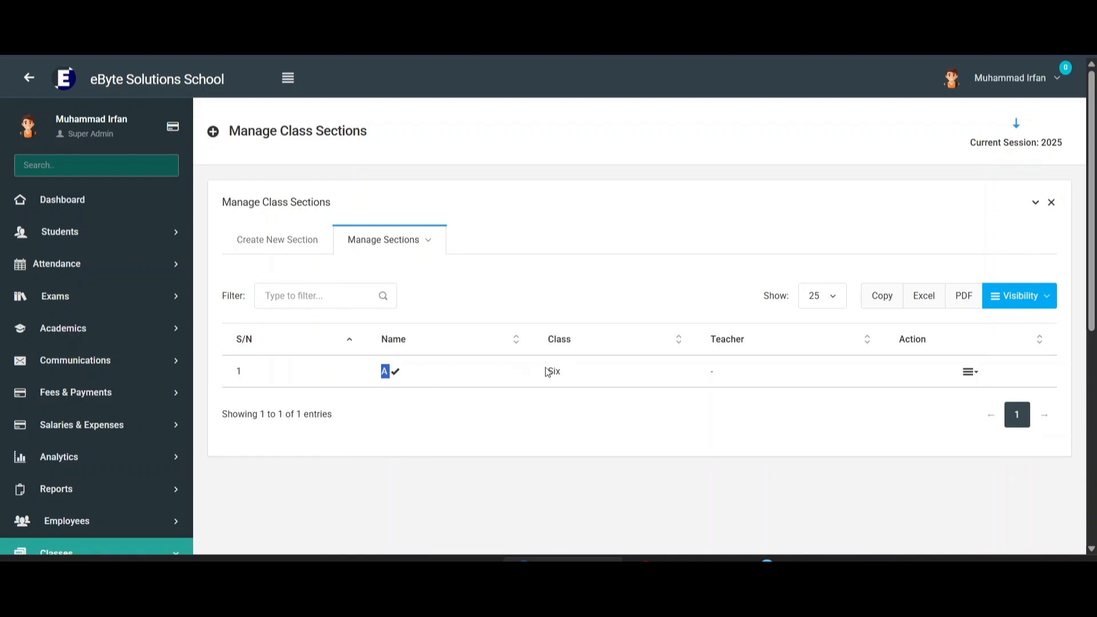
left_click_drag(547, 371, 582, 373)
left_click_drag(374, 374, 568, 379)
left_click(486, 422)
left_click(768, 349)
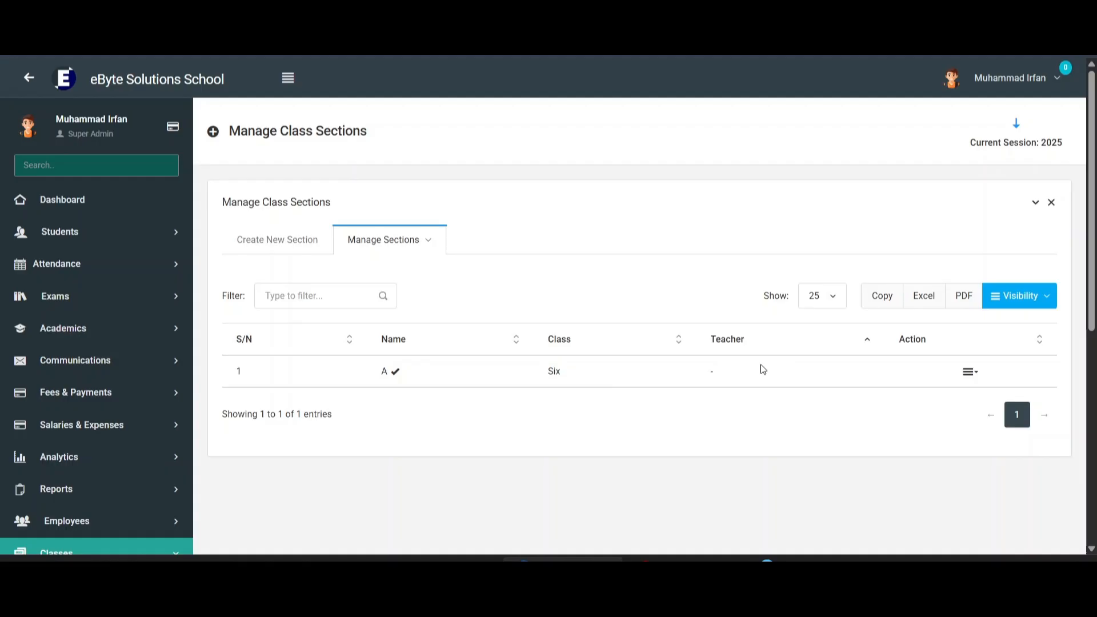
Open section A of class Six for editing, check its name and teacher choices, and go back without saving.
left_click(970, 372)
left_click(992, 407)
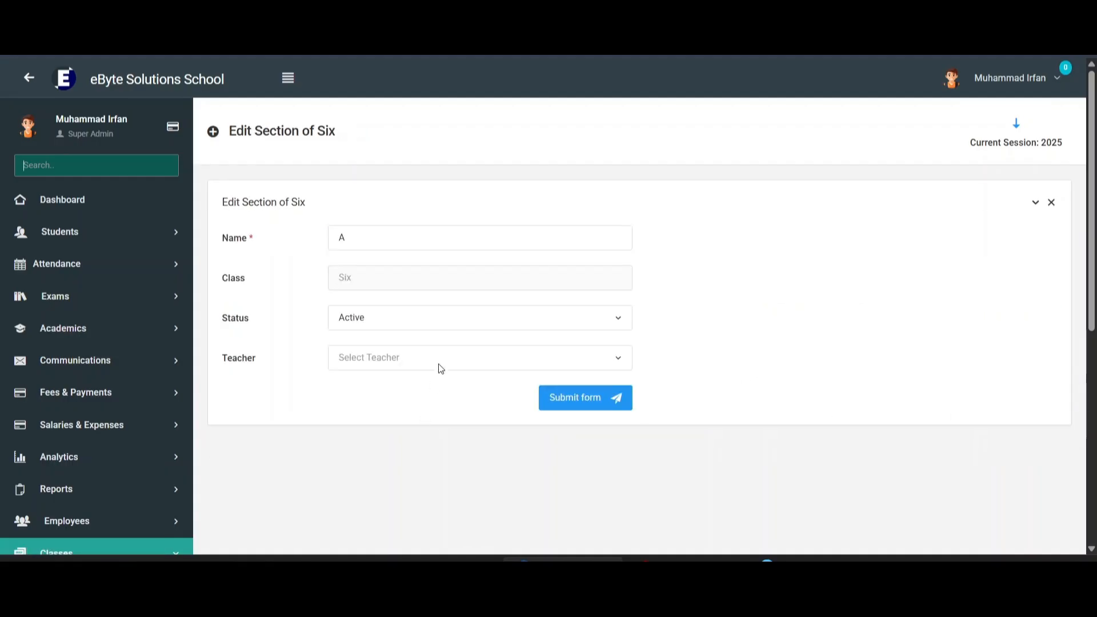
double_click(334, 236)
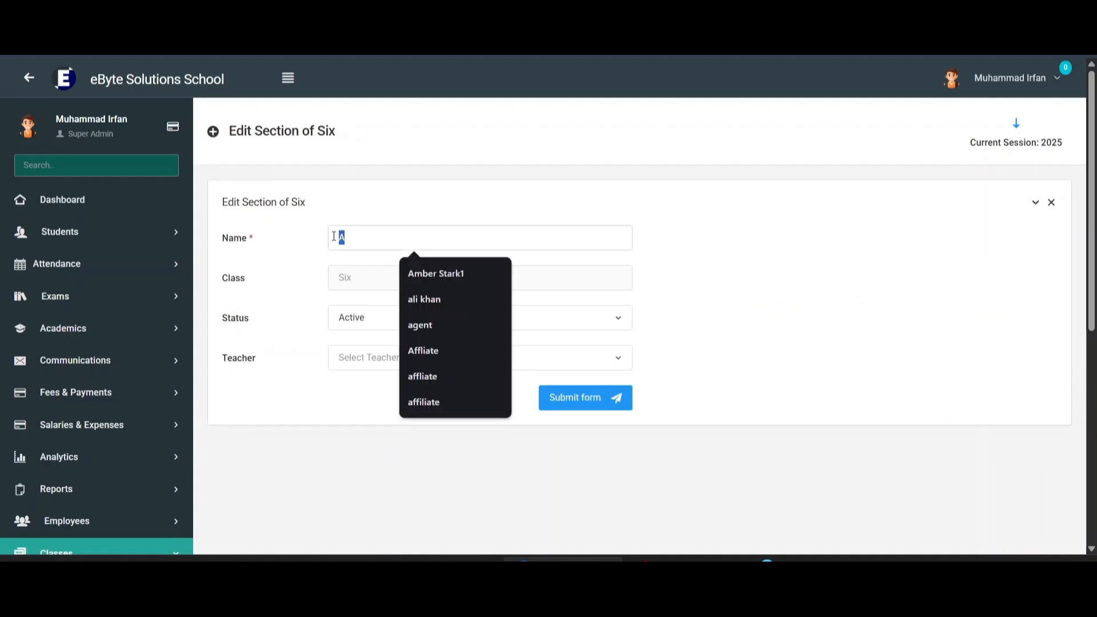
left_click(353, 365)
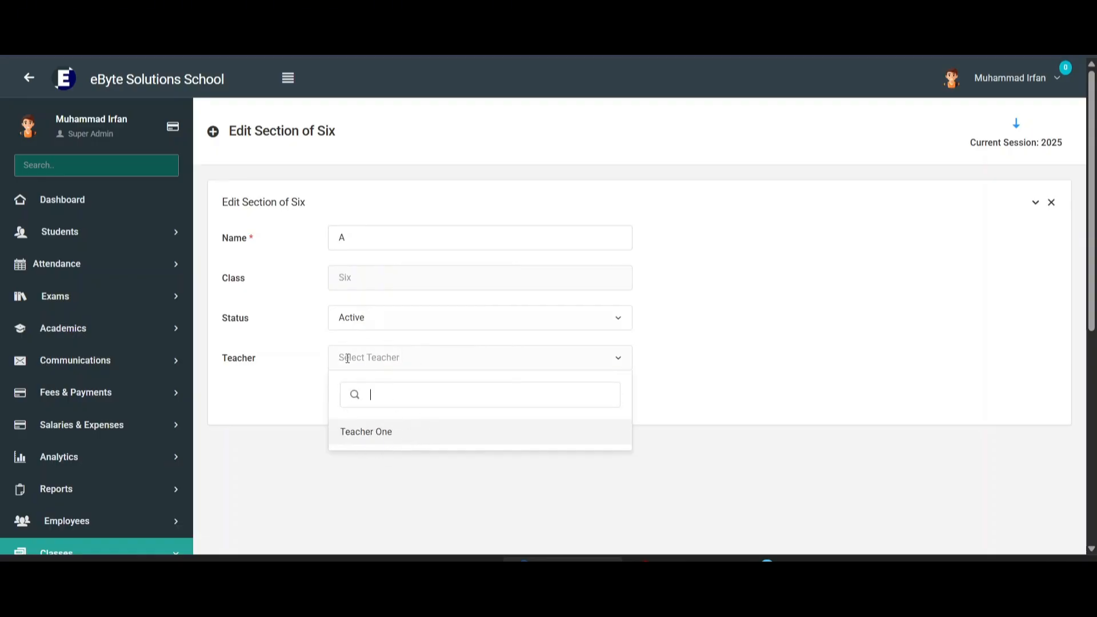
left_click(30, 80)
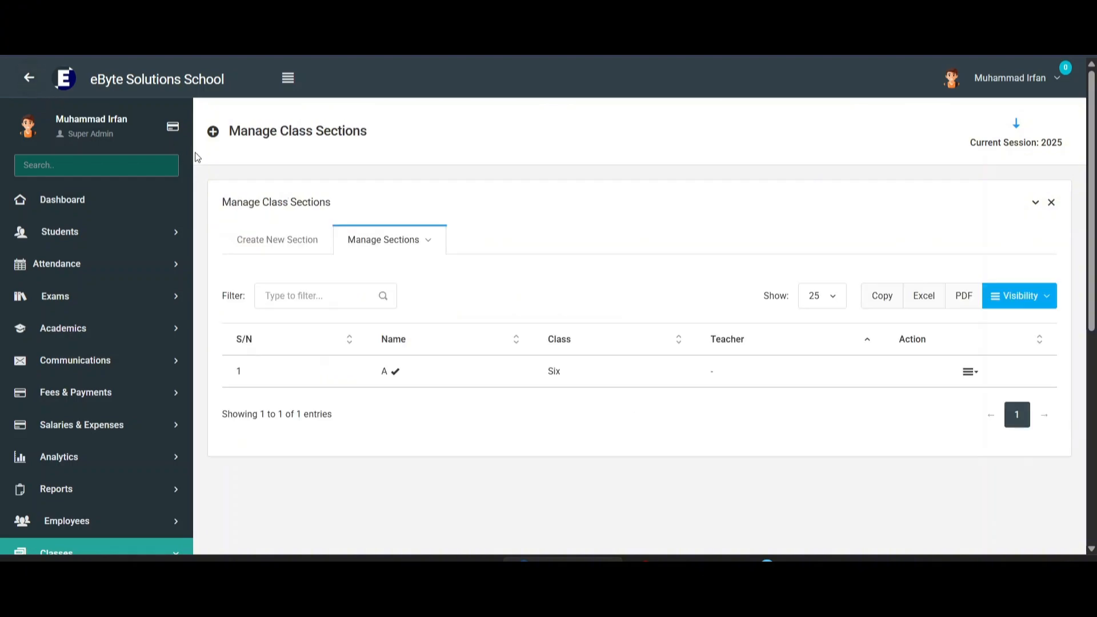
Start a new class section named Blue and assign it to class Six.
left_click(294, 240)
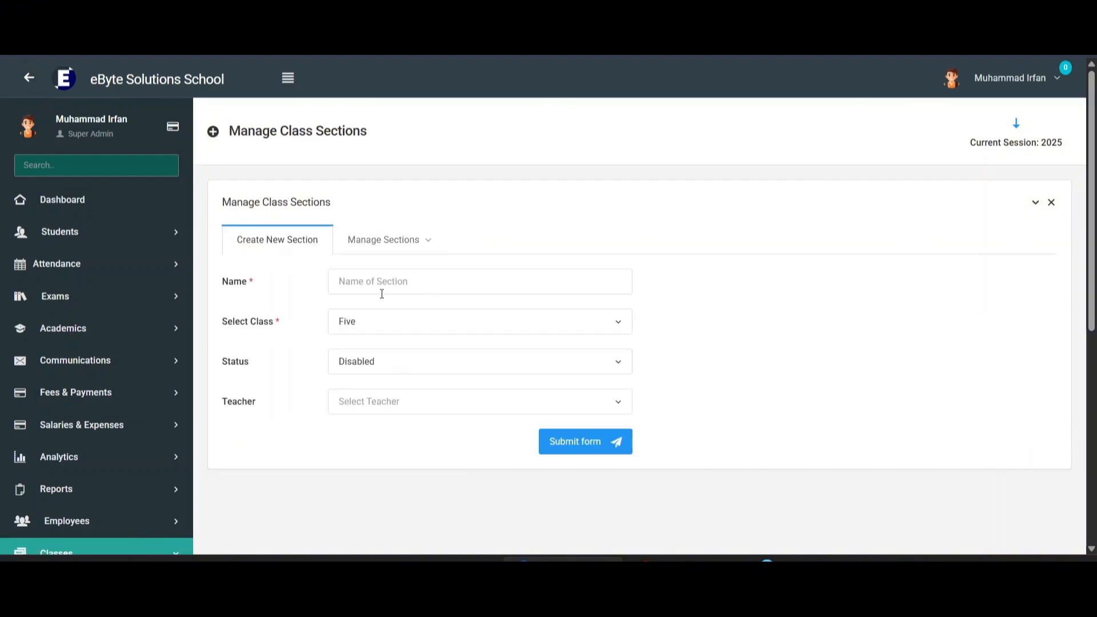
left_click(385, 287)
type("Blu")
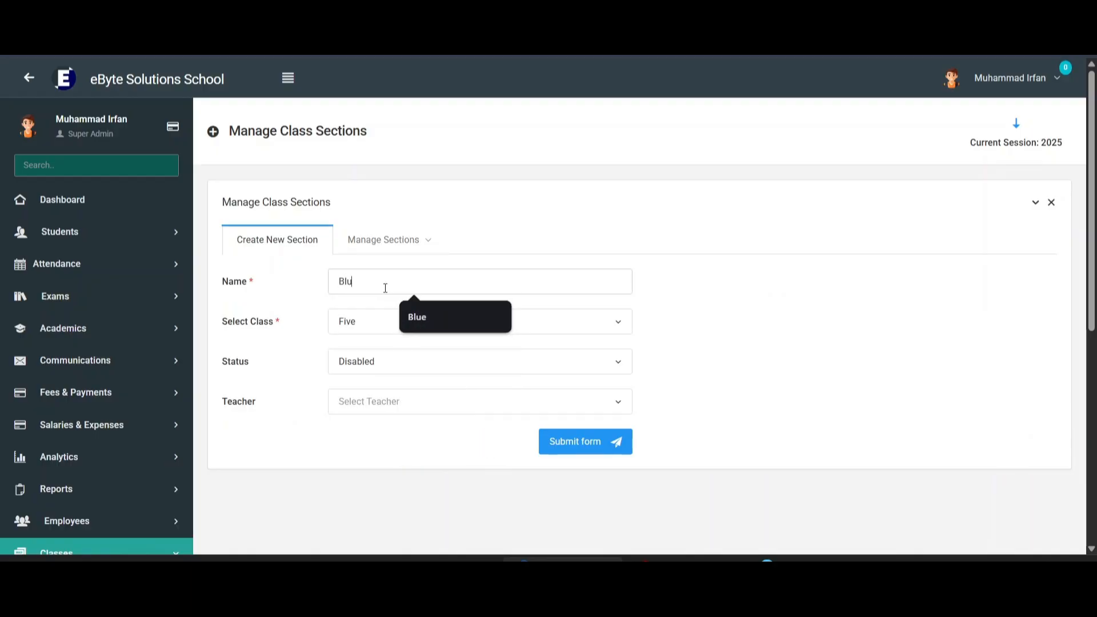
type("e")
left_click(383, 321)
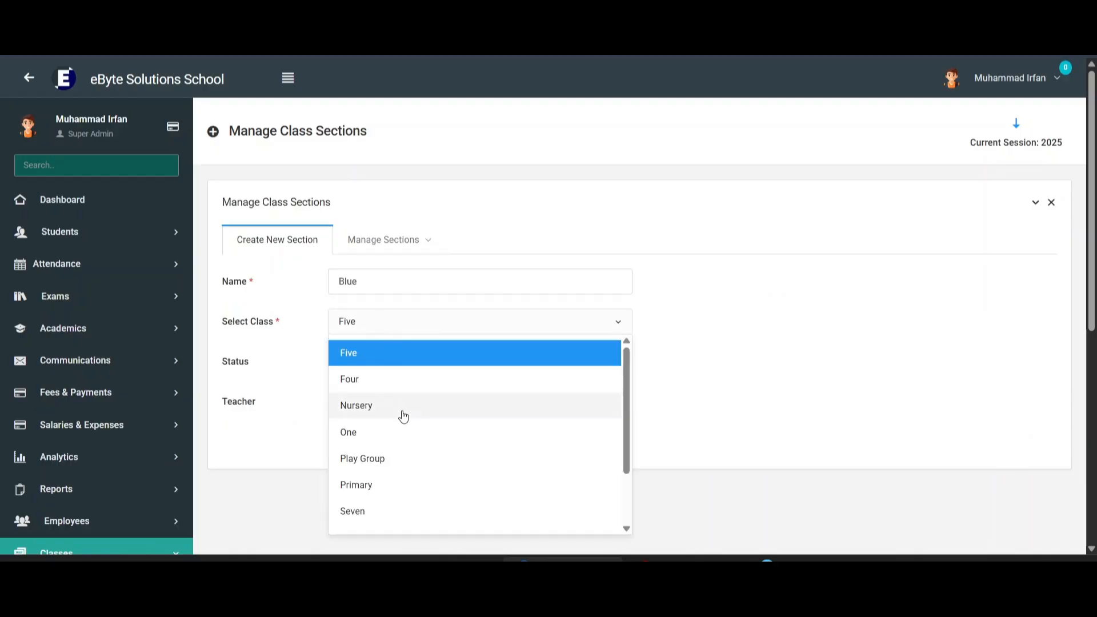
scroll(400, 423, "down", 3)
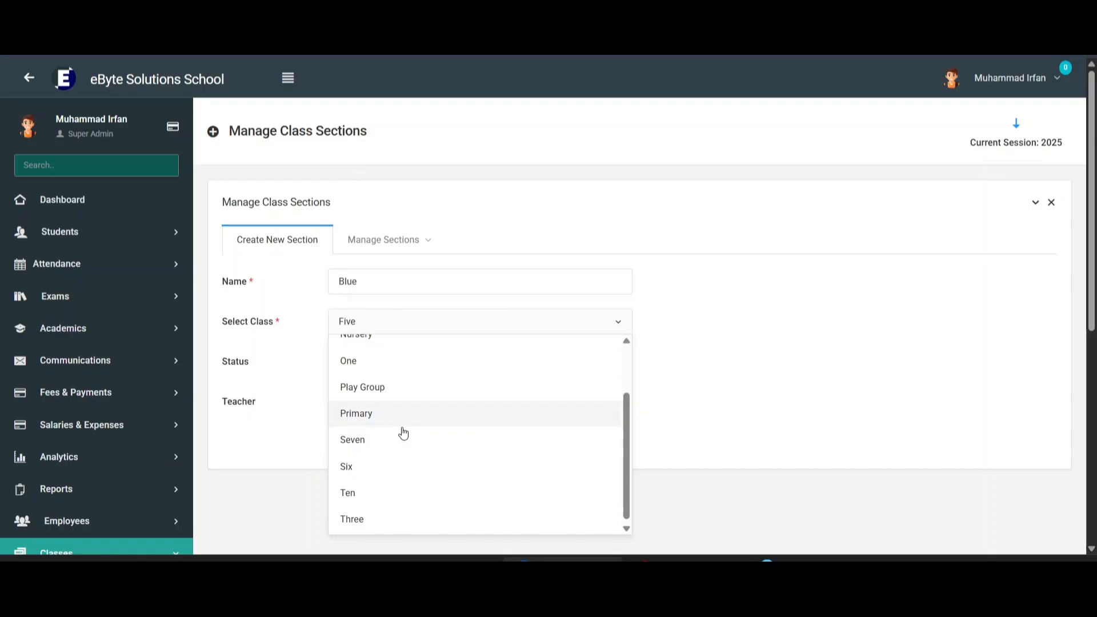
left_click(344, 464)
Set the new section's status to Active, choose Teacher One as its teacher, and submit the form.
left_click(394, 374)
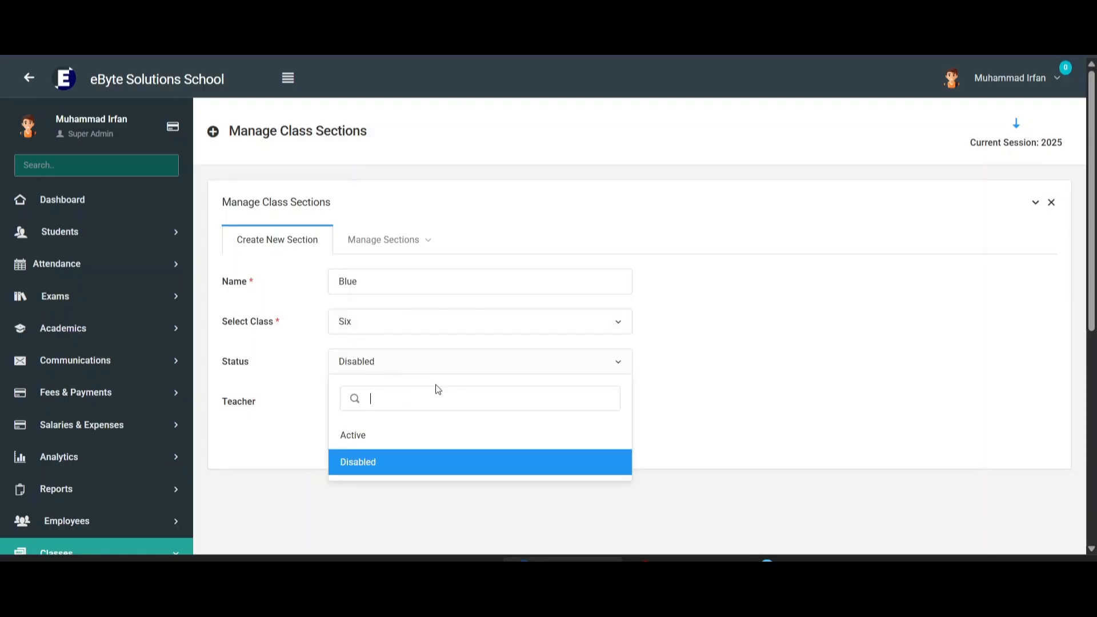
left_click(371, 439)
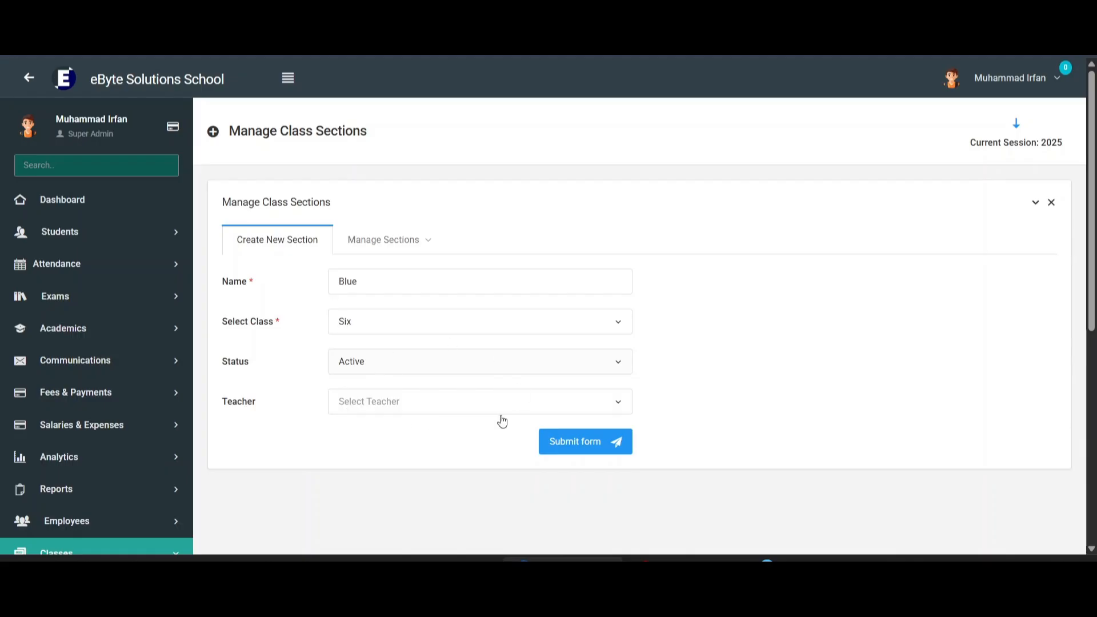
left_click(405, 408)
left_click(393, 475)
left_click(583, 452)
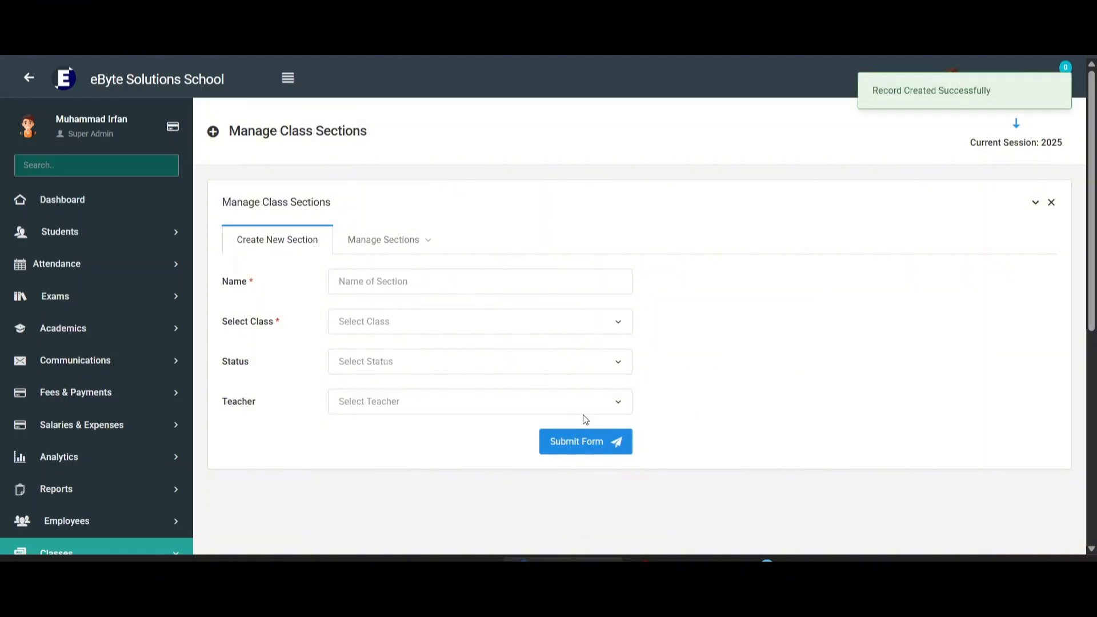
Reload the class sections page, list the sections of class Six, and check section Blue's name, class and teacher.
scroll(416, 250, "down", 1)
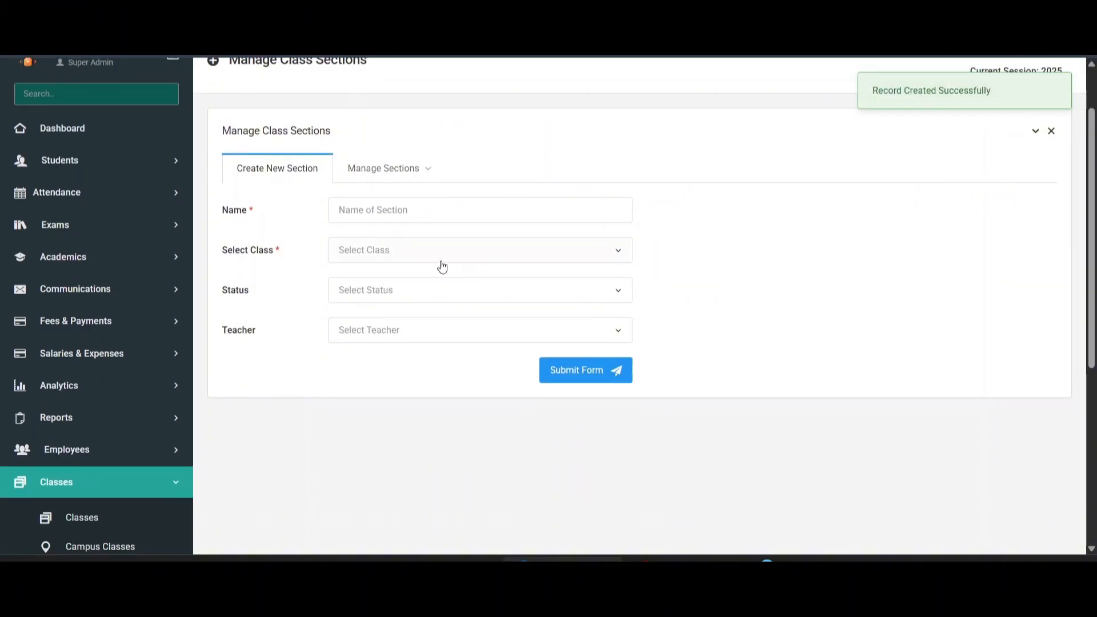
scroll(496, 262, "down", 1)
scroll(298, 358, "down", 1)
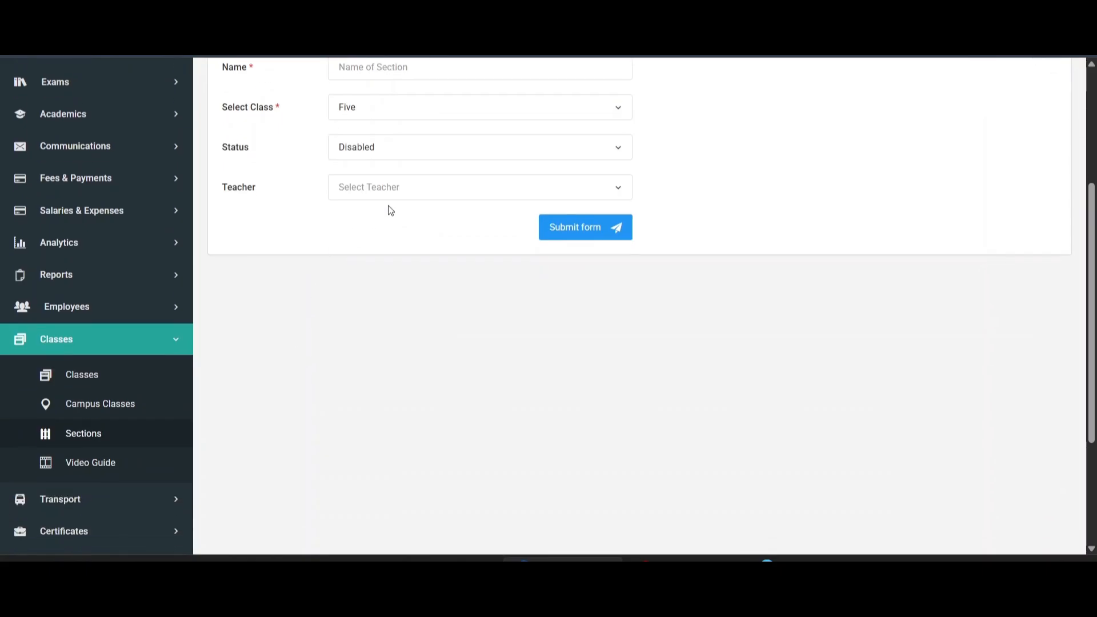
left_click(108, 433)
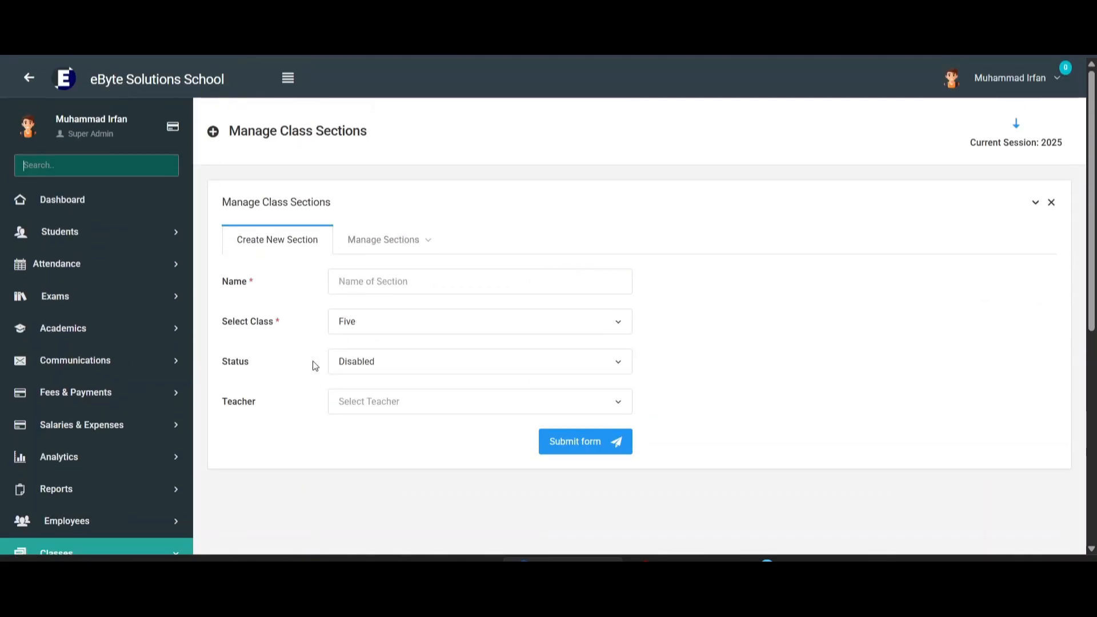
left_click(423, 243)
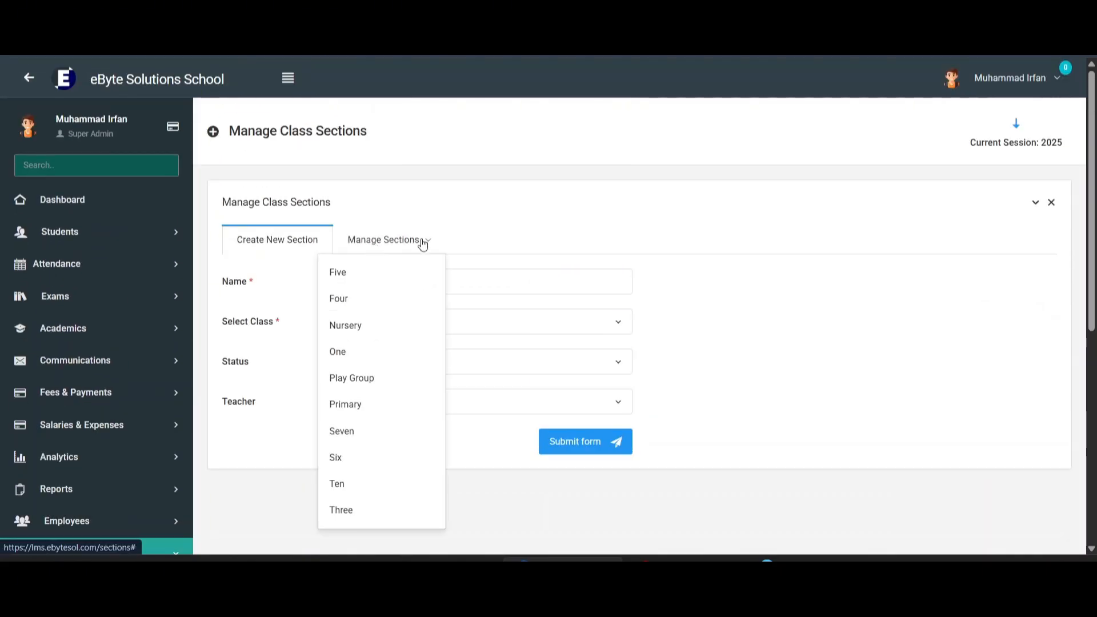
left_click(338, 463)
scroll(563, 343, "down", 1)
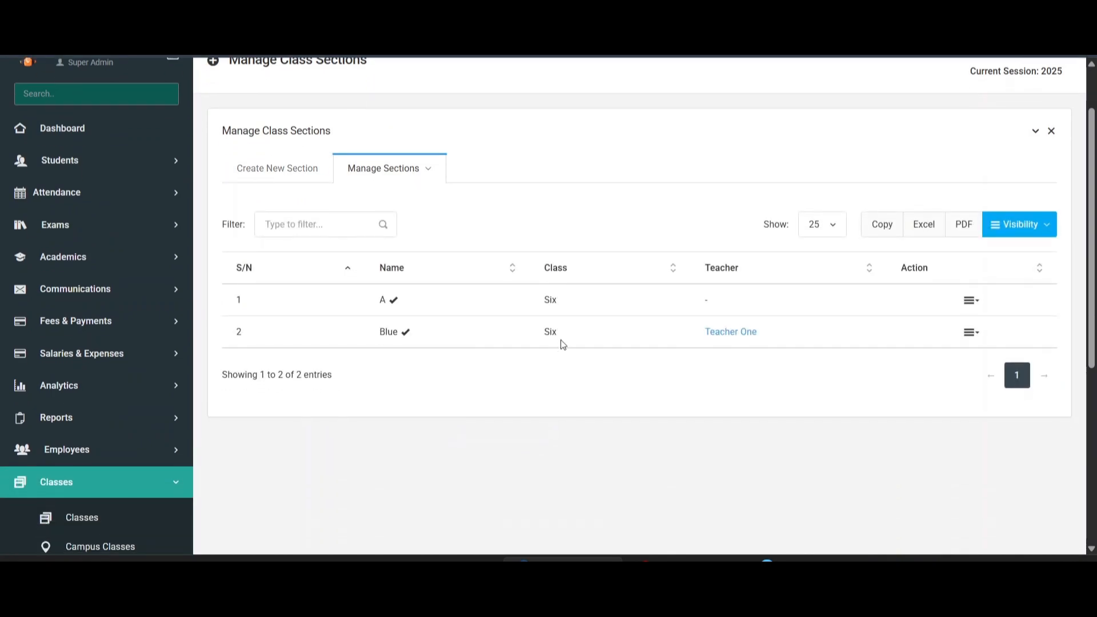
double_click(396, 334)
left_click_drag(531, 338, 582, 338)
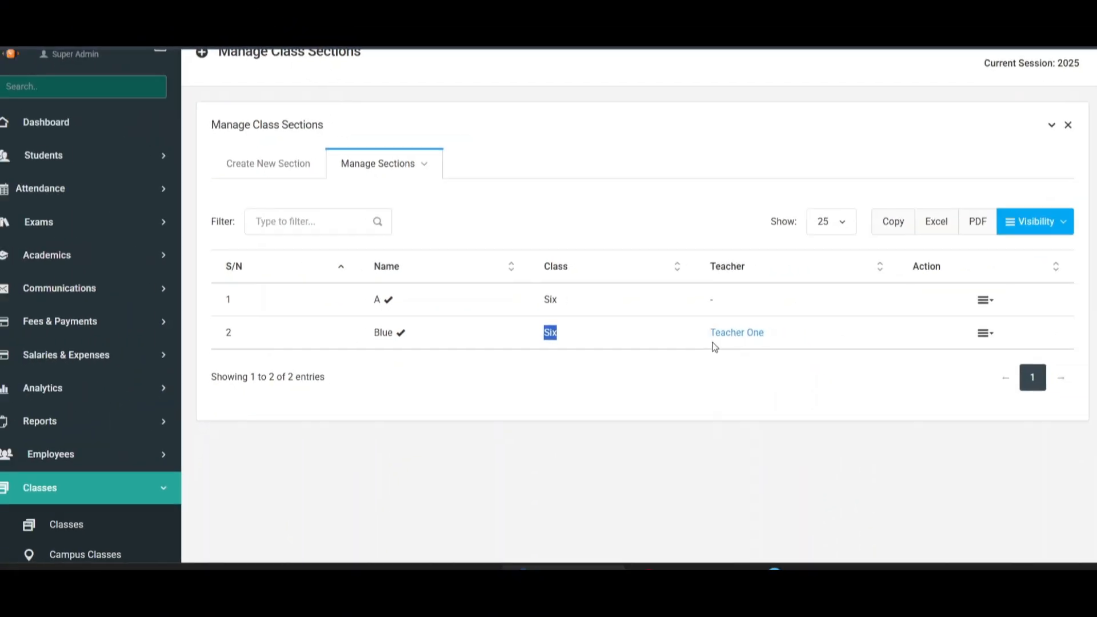
left_click(731, 351)
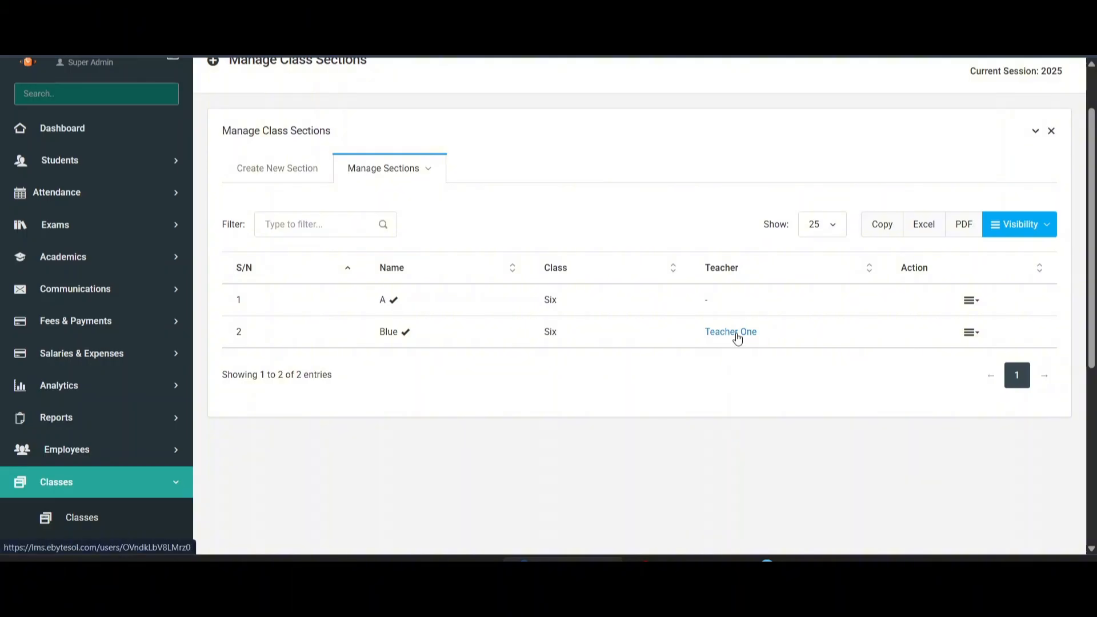
Open the profile of section Blue's teacher and review the personal details, campus and assigned subjects.
left_click(737, 338)
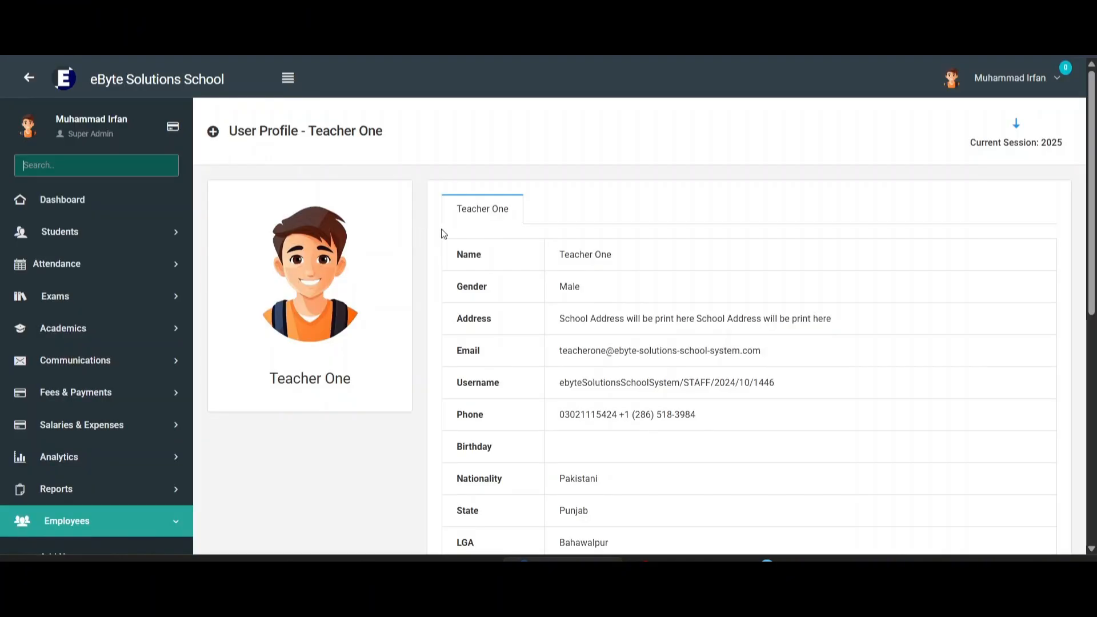
left_click_drag(555, 254, 612, 254)
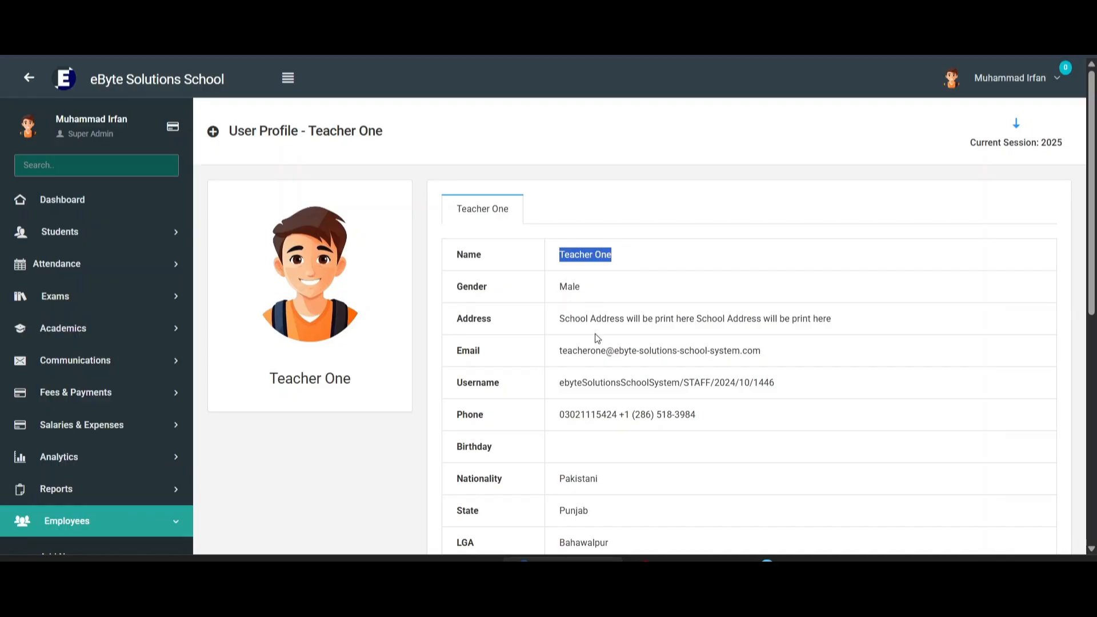
scroll(586, 365, "down", 3)
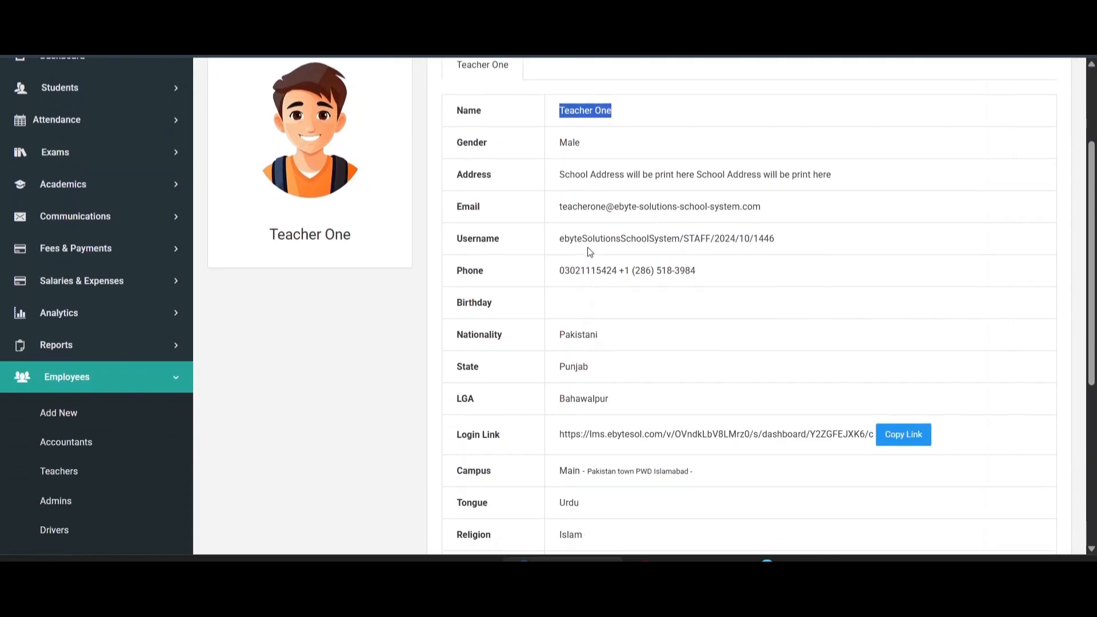
scroll(590, 251, "down", 3)
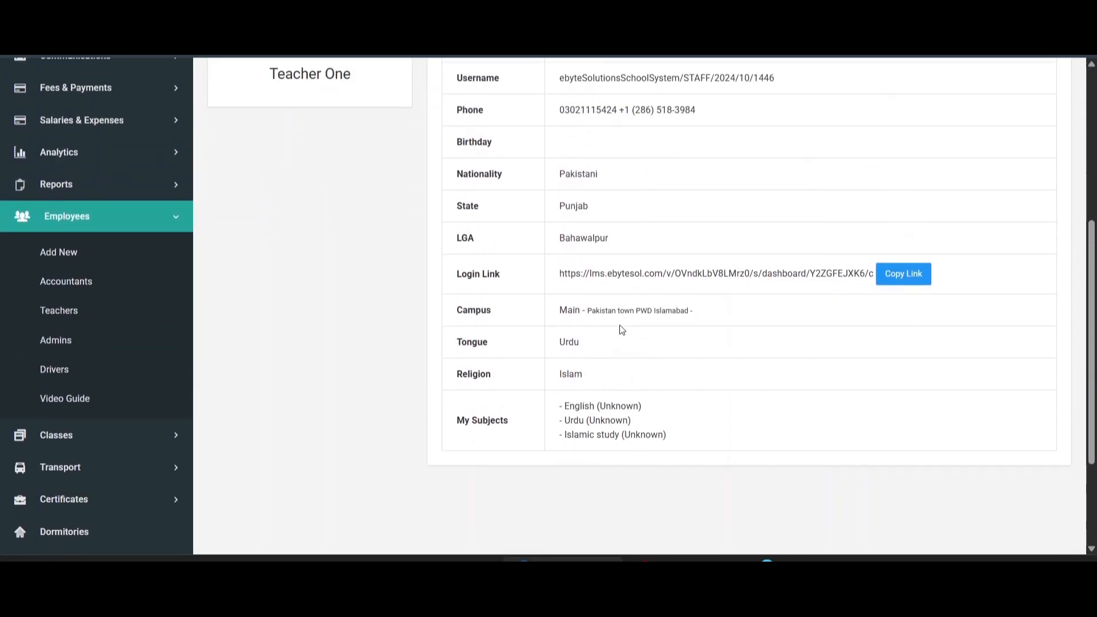
scroll(622, 330, "up", 1)
left_click_drag(462, 441, 541, 406)
scroll(654, 404, "up", 6)
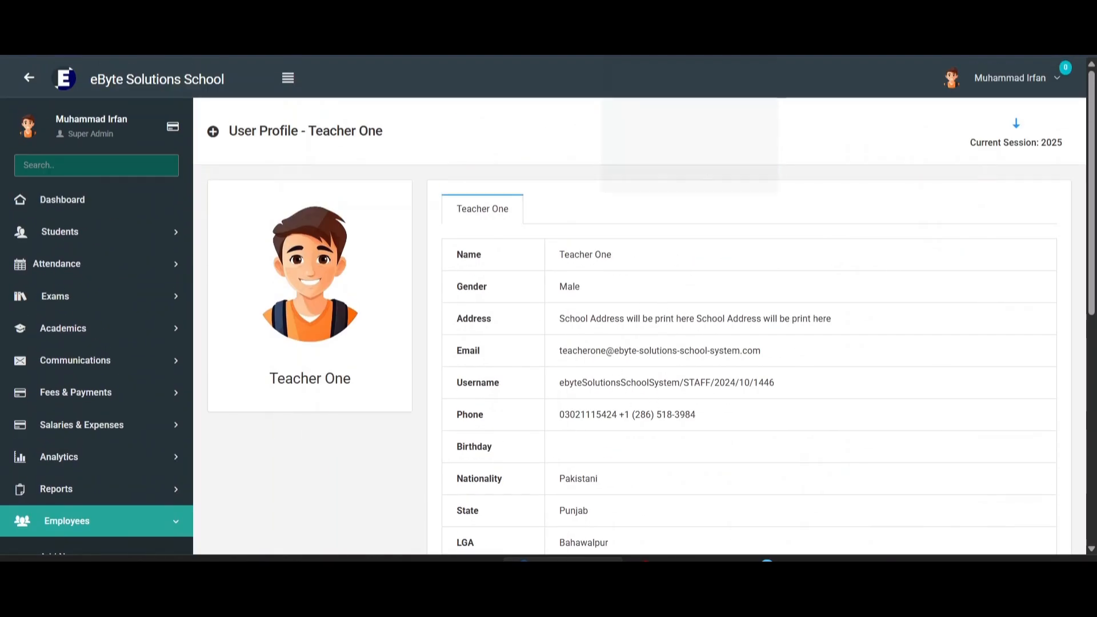
Return from the teacher profile to the section list of class Six and collapse the Classes navigation group.
left_click(654, 14)
scroll(89, 472, "down", 2)
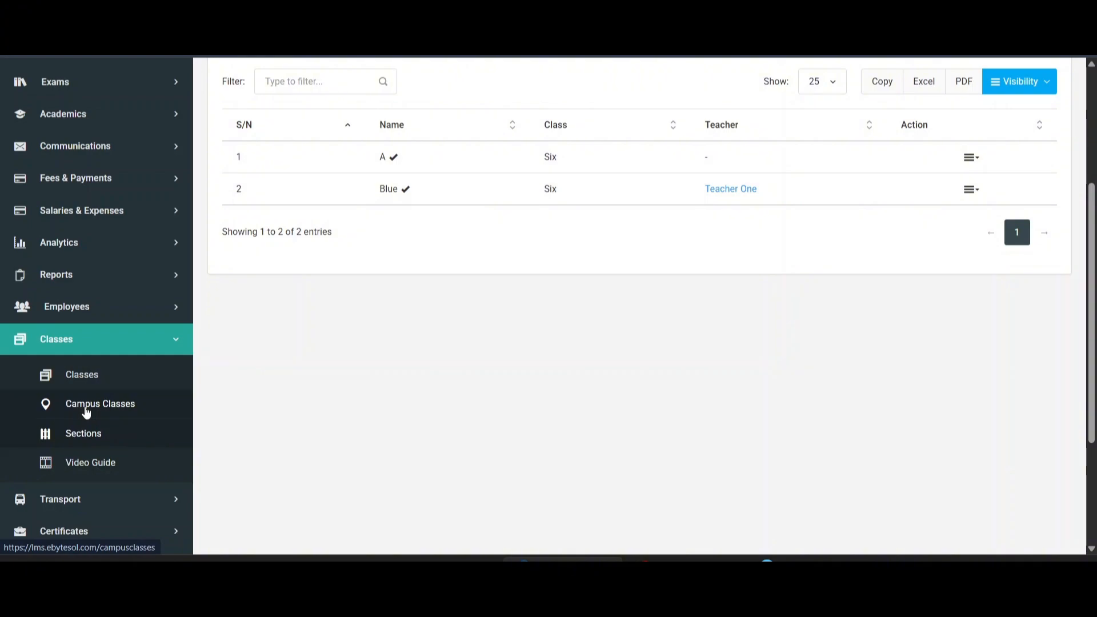
left_click(104, 346)
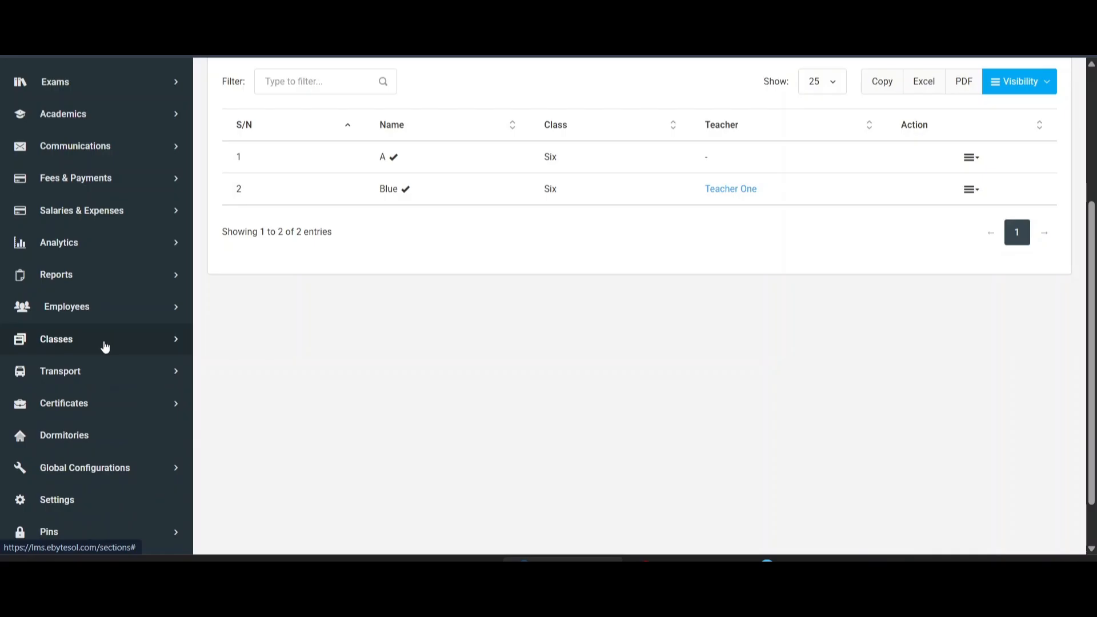